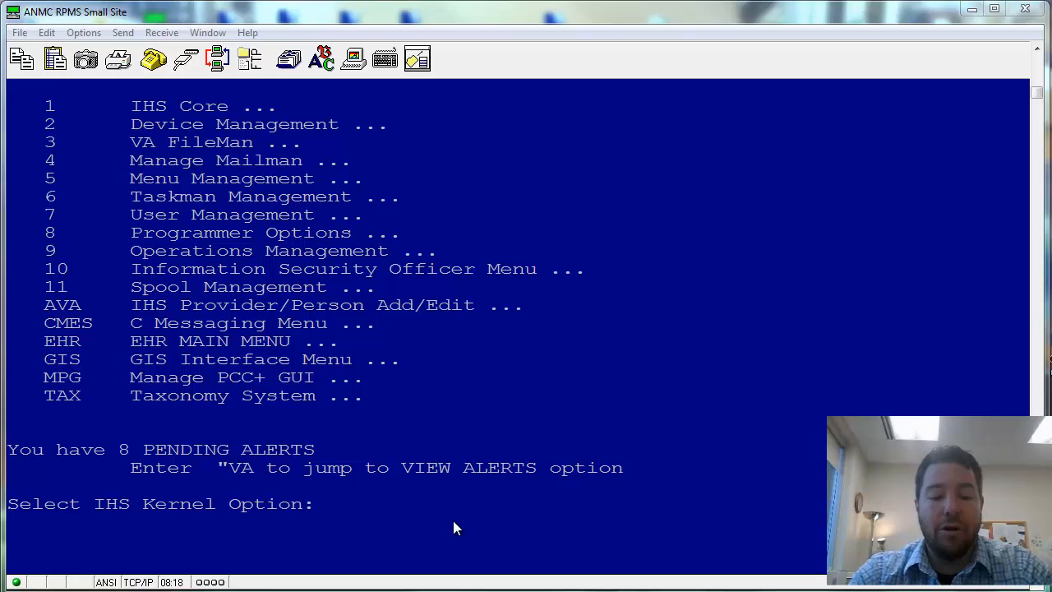
- Go from the Kernel prompt through EHR and BEH to the RE Reminder Configuration menu
left_click(373, 503)
type("ehr")
key("Return")
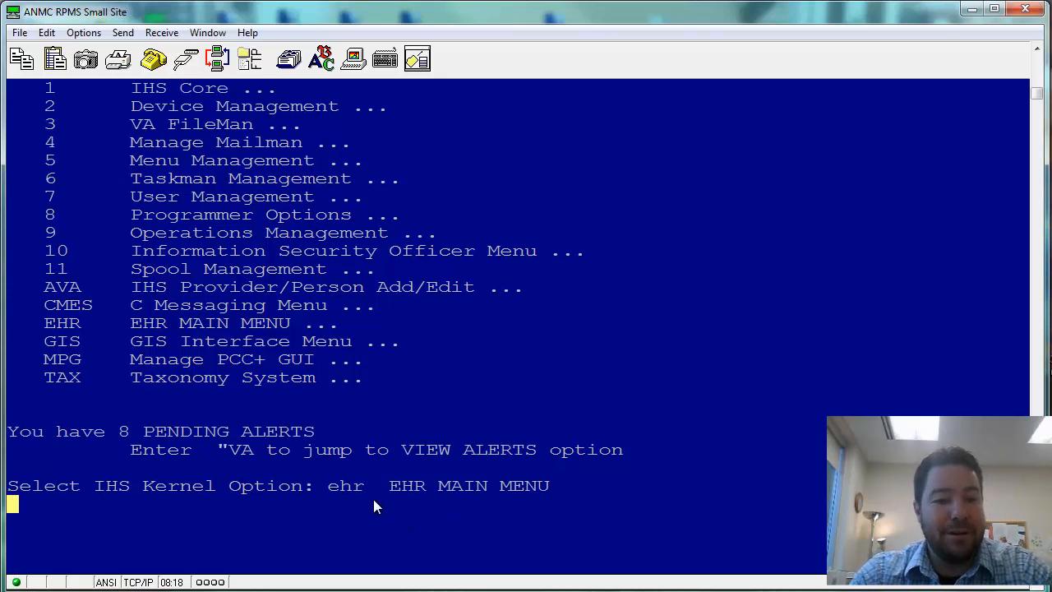
type("beh")
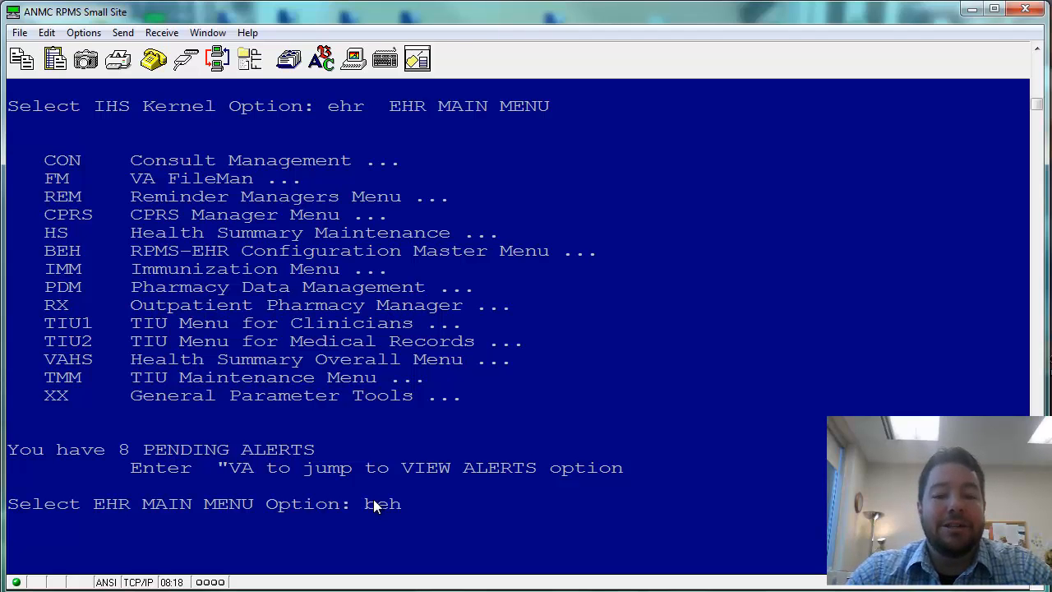
key("Return")
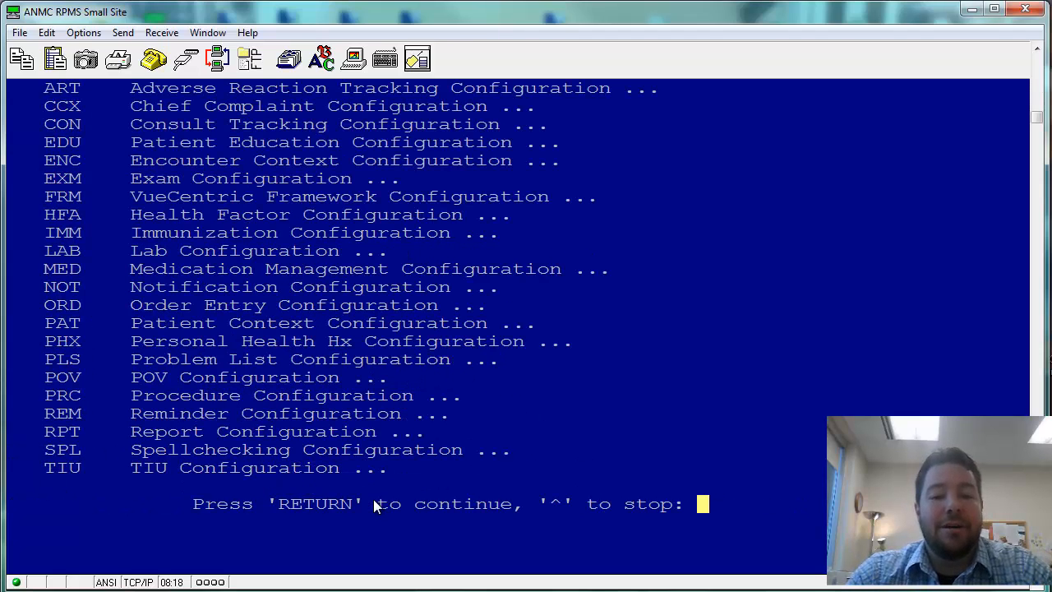
key("Return")
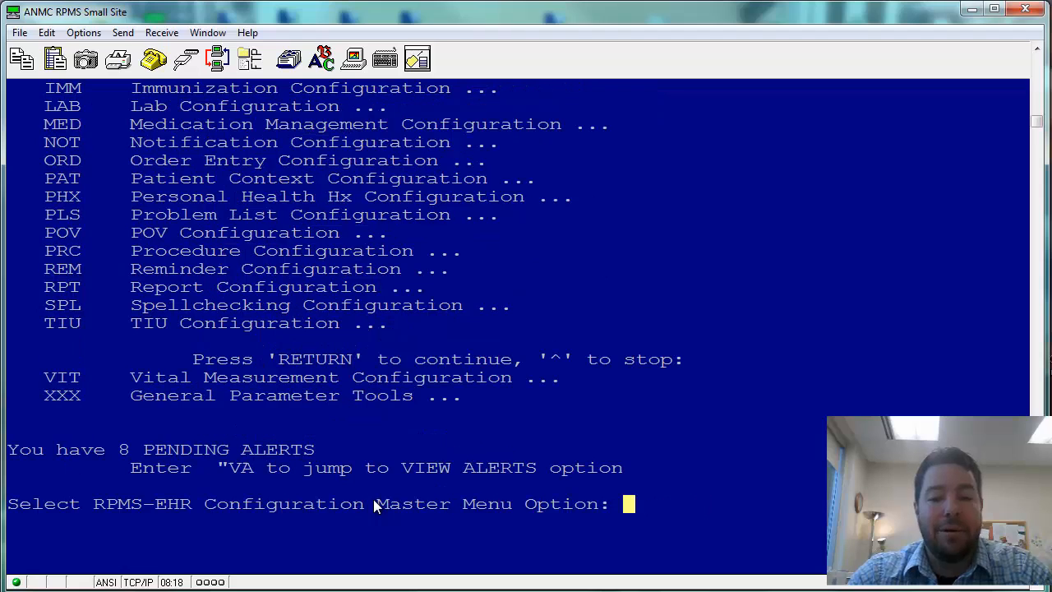
type("re")
key("Return")
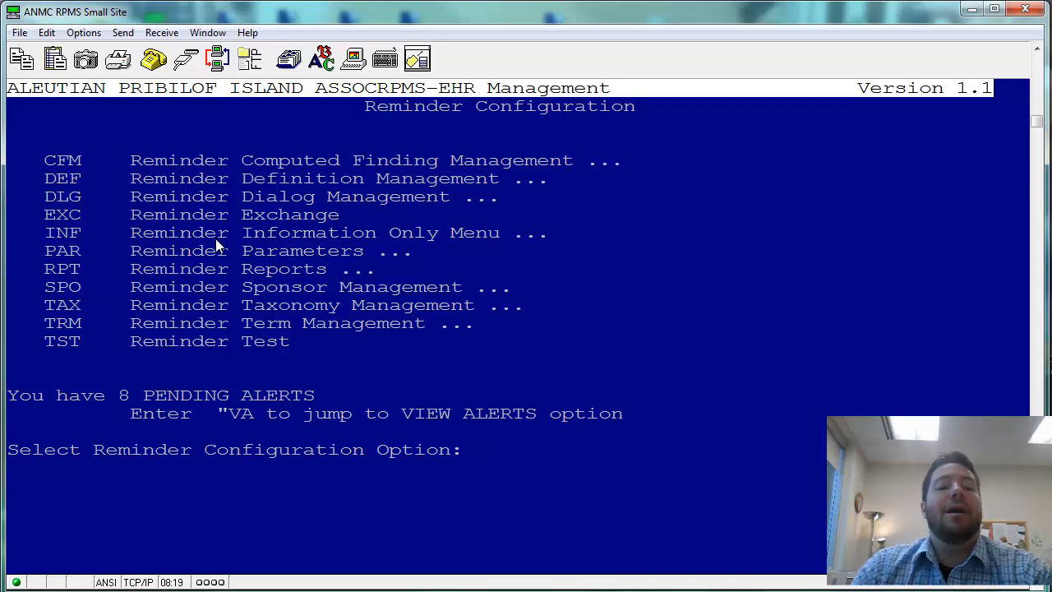
- In Reminder Exchange (EXC), choose entry 3, IHS-ALCOHOL SCREEN 2009, and start installing it
type("exc")
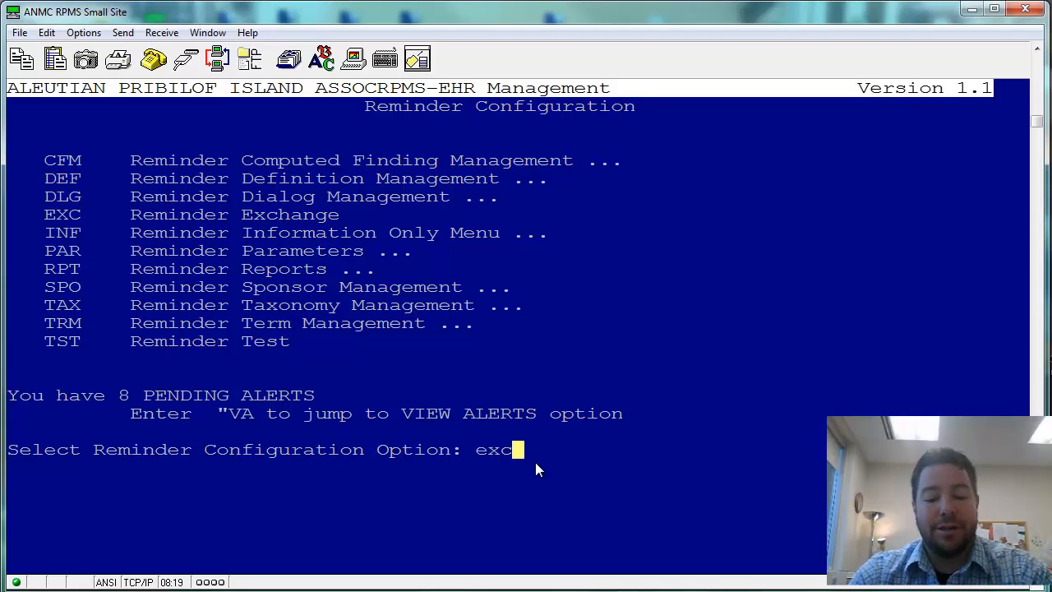
key("Return")
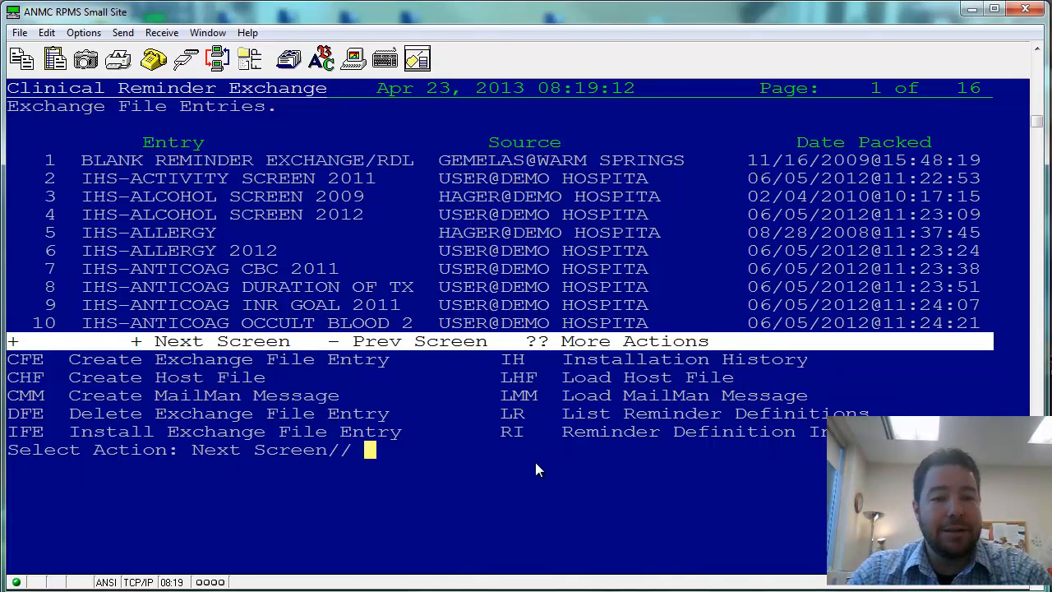
type("3")
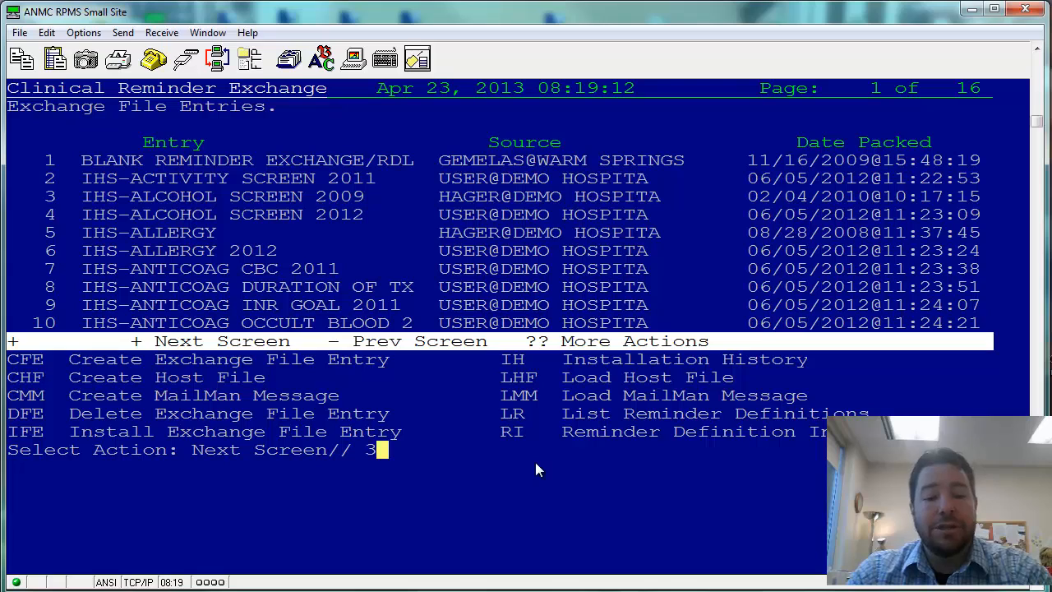
key("Return")
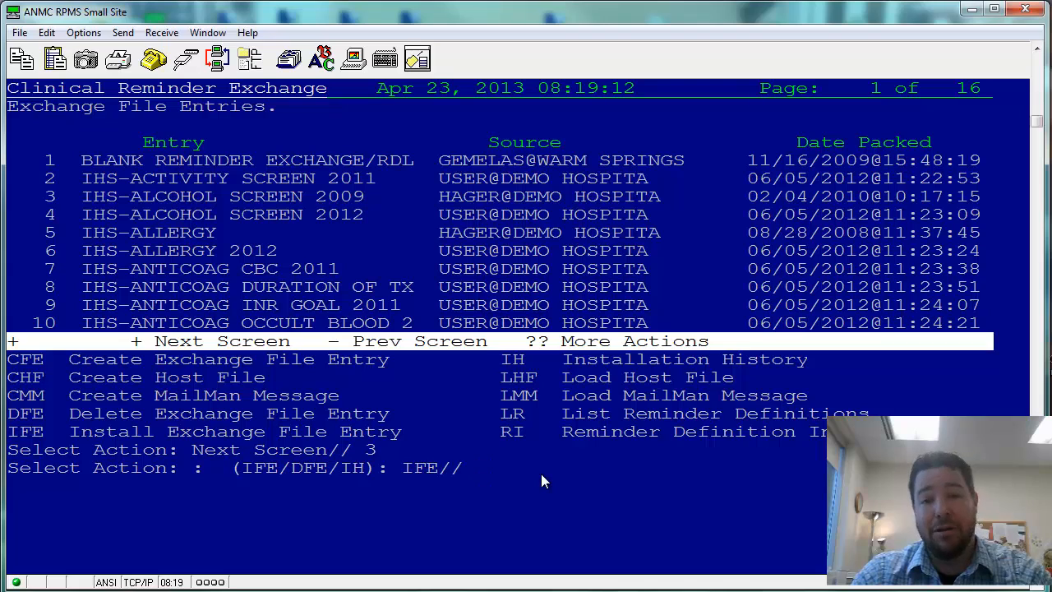
key("Return")
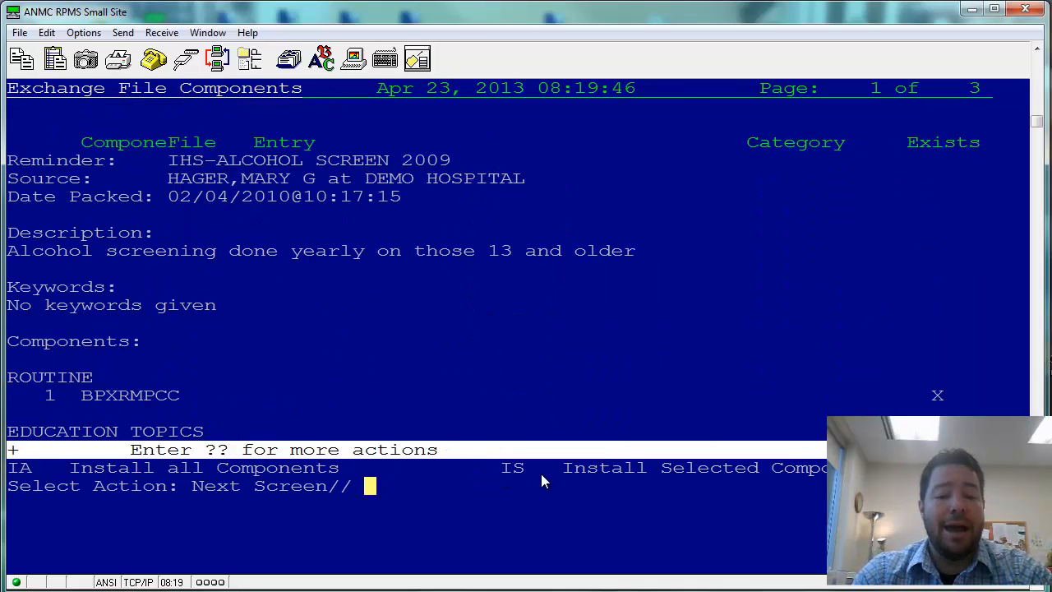
- Install all reminder components with IA, skipping existing entries and keeping the existing definition
type("ia")
key("Return")
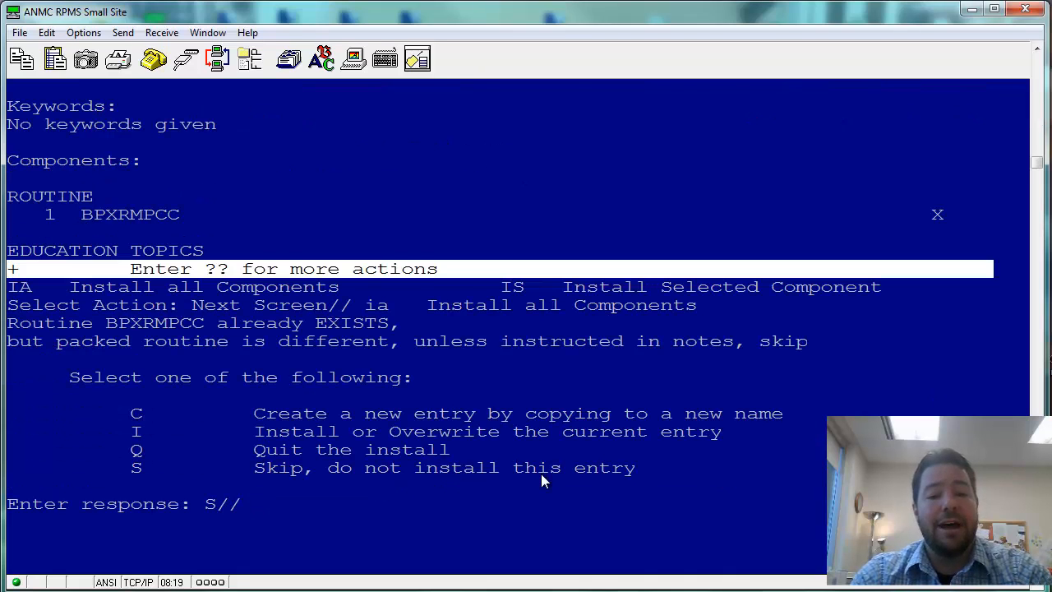
key("Return")
key("Return")
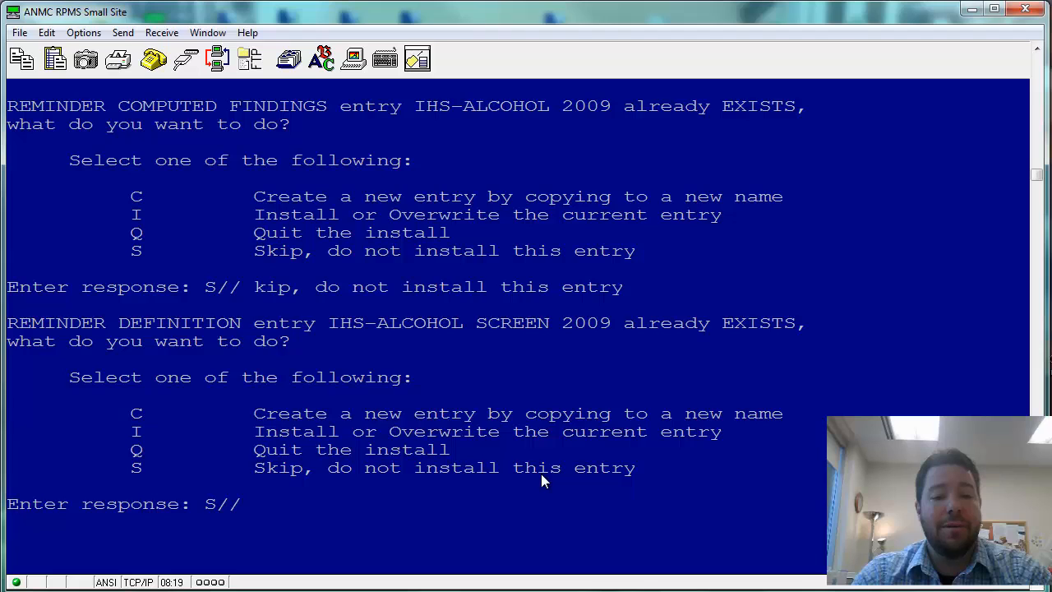
key("Return")
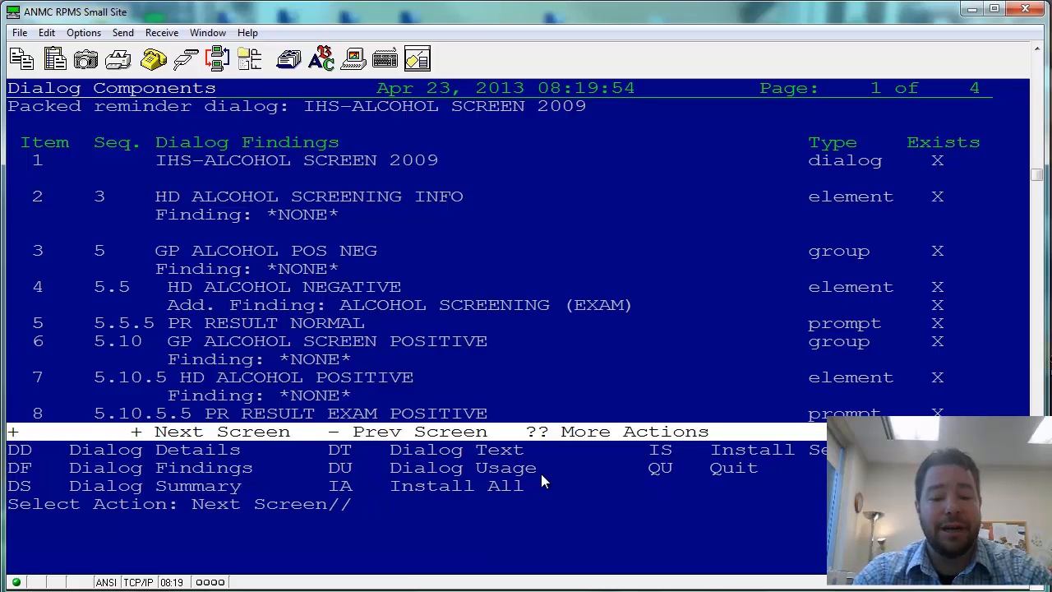
- Install all IHS-ALCOHOL SCREEN 2009 dialog components with IA and confirm without changes
type("ia")
key("Return")
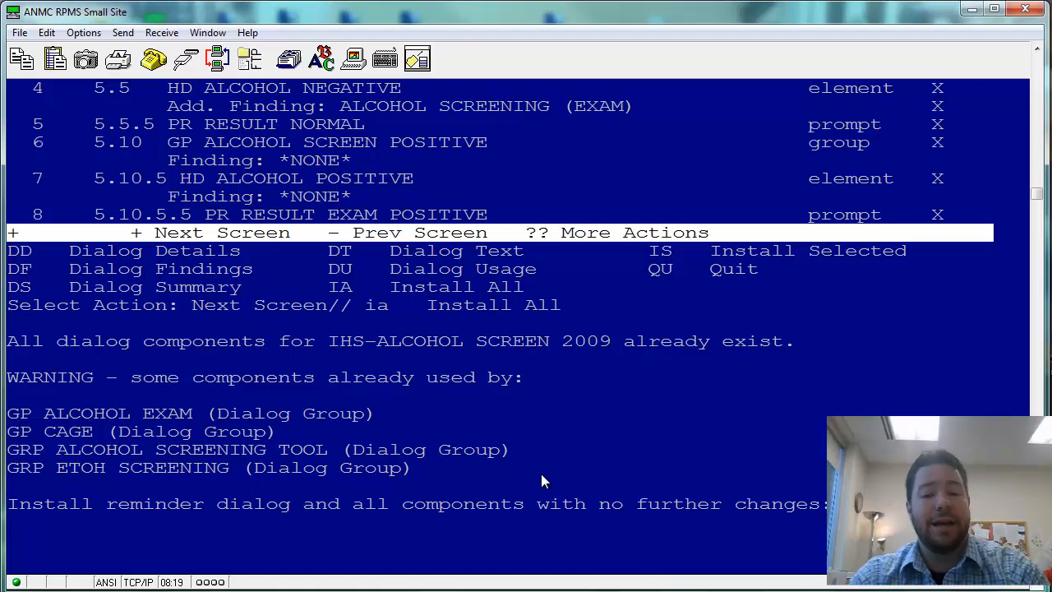
key("Return")
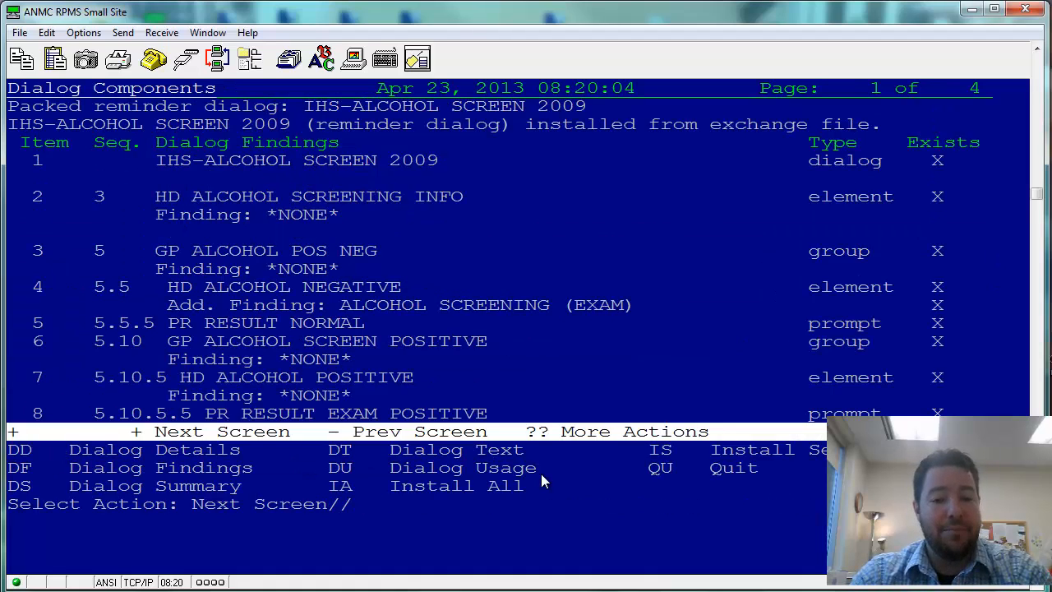
key("Return")
key("Return")
key("Return")
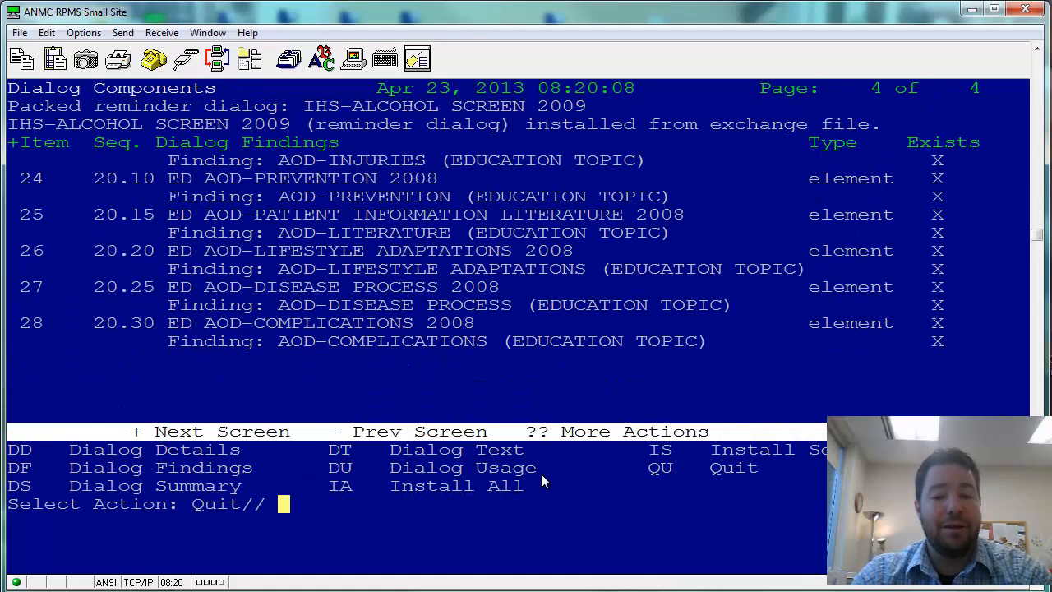
- Page through the dialog components and exchange entries, then Quit back to Reminder Configuration
key("Return")
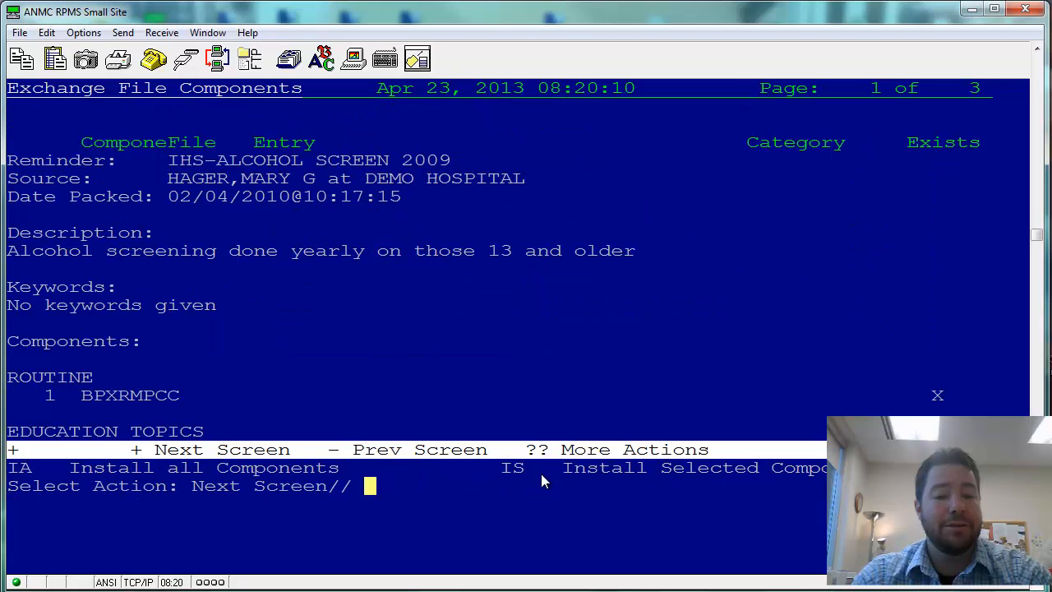
key("Return")
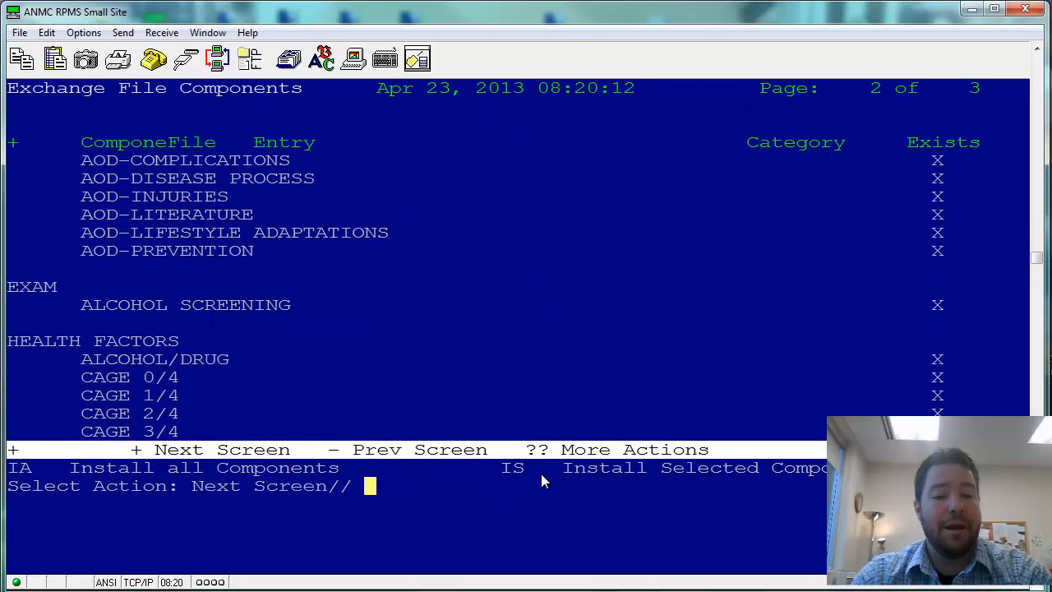
key("Return")
key("Return")
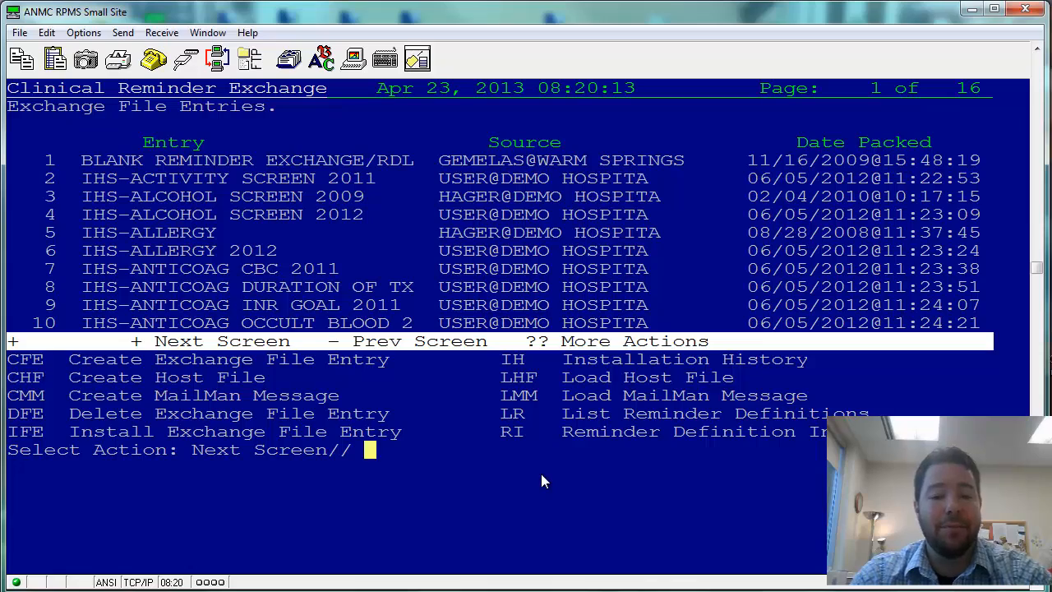
key("Return")
key("Return")
key("Return")
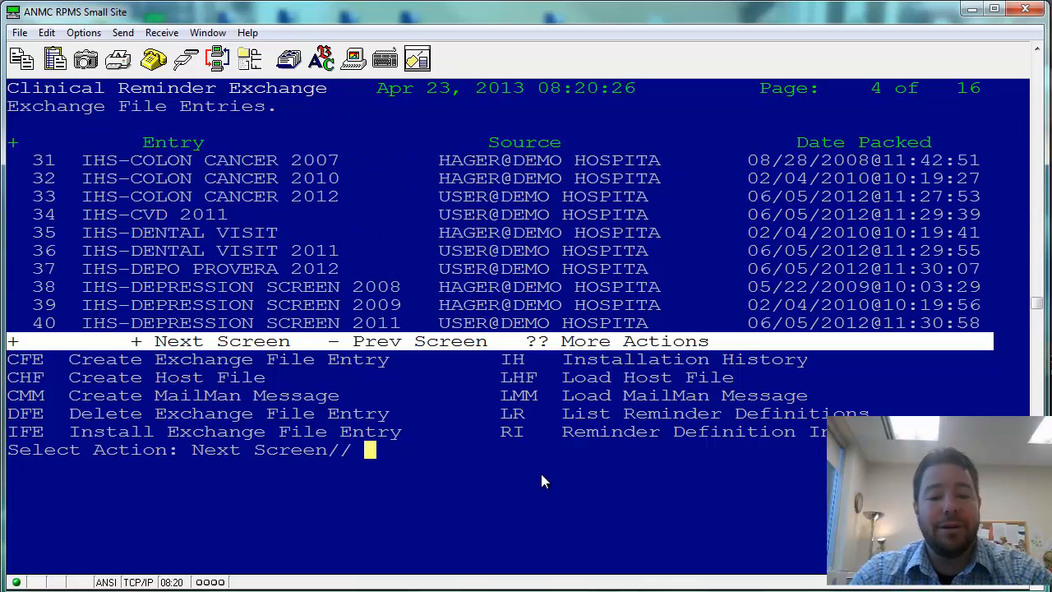
key("Return")
key("Return")
key("Return")
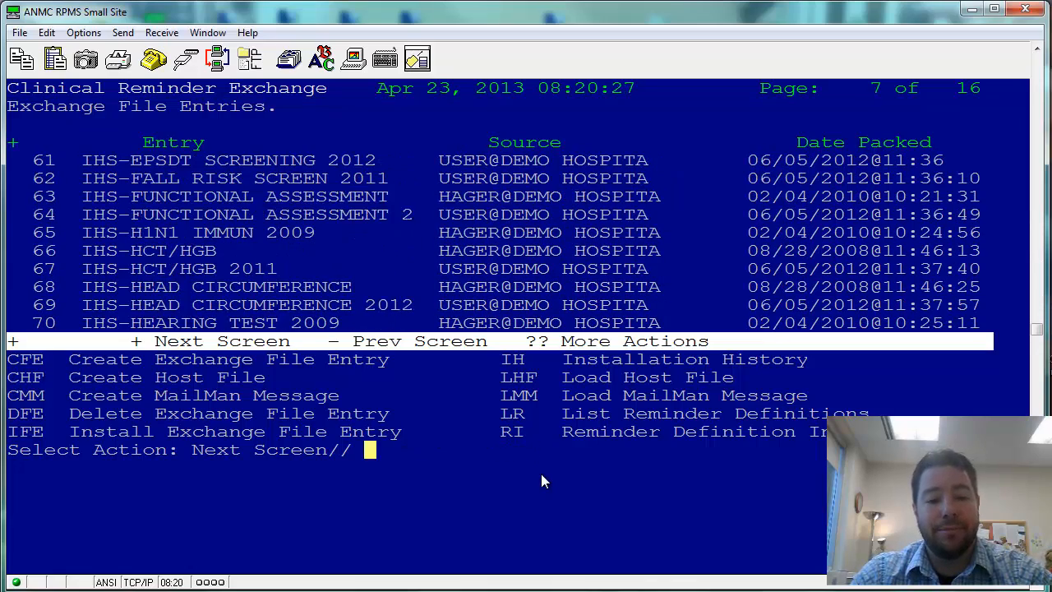
key("Return")
key("Return")
key("Return")
key("Return")
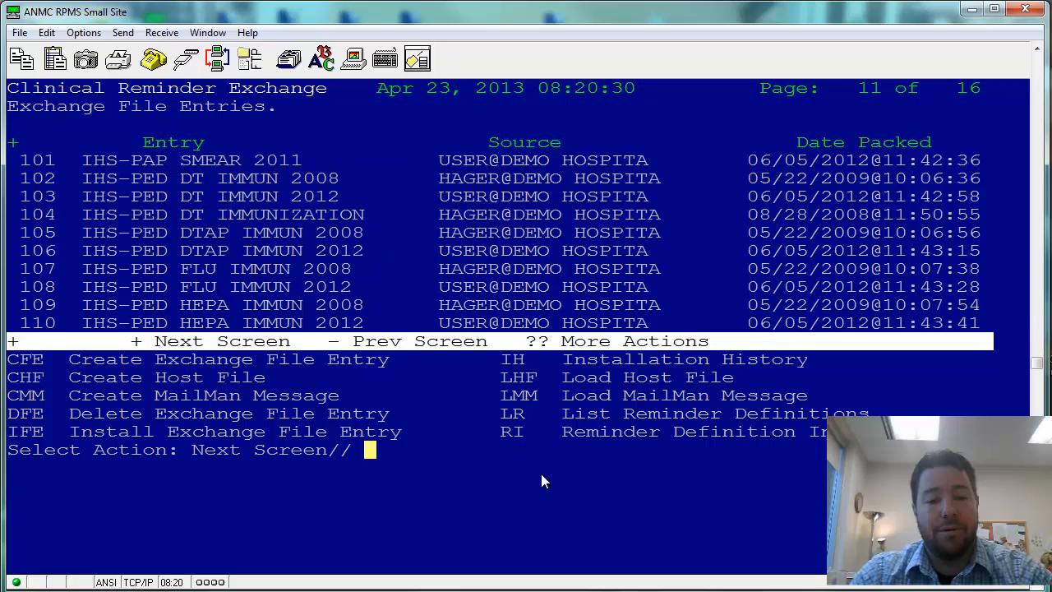
key("Return")
key("Return")
key("Return")
key("Return")
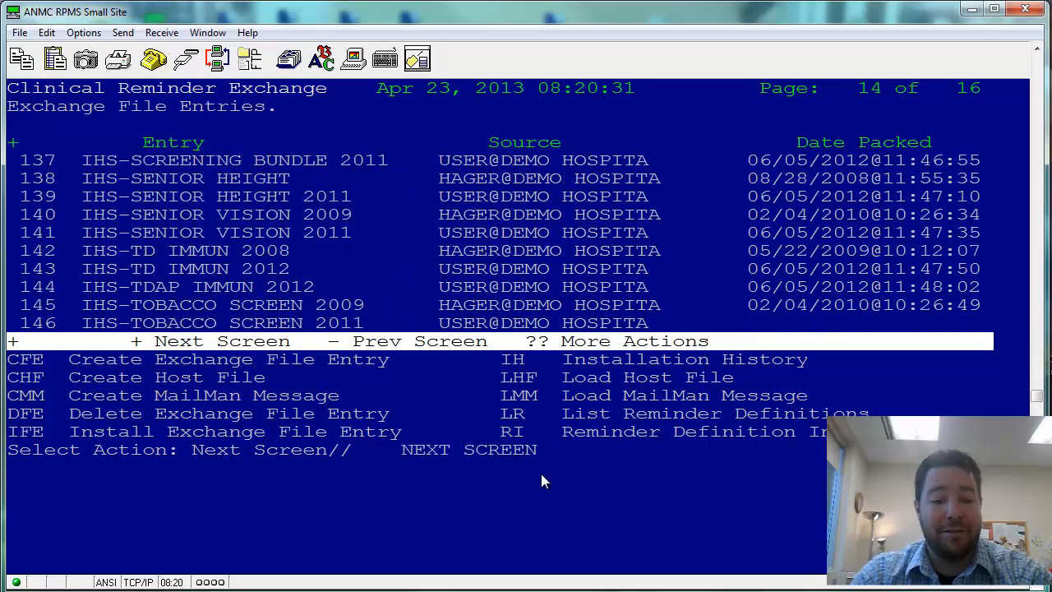
key("Return")
key("Return")
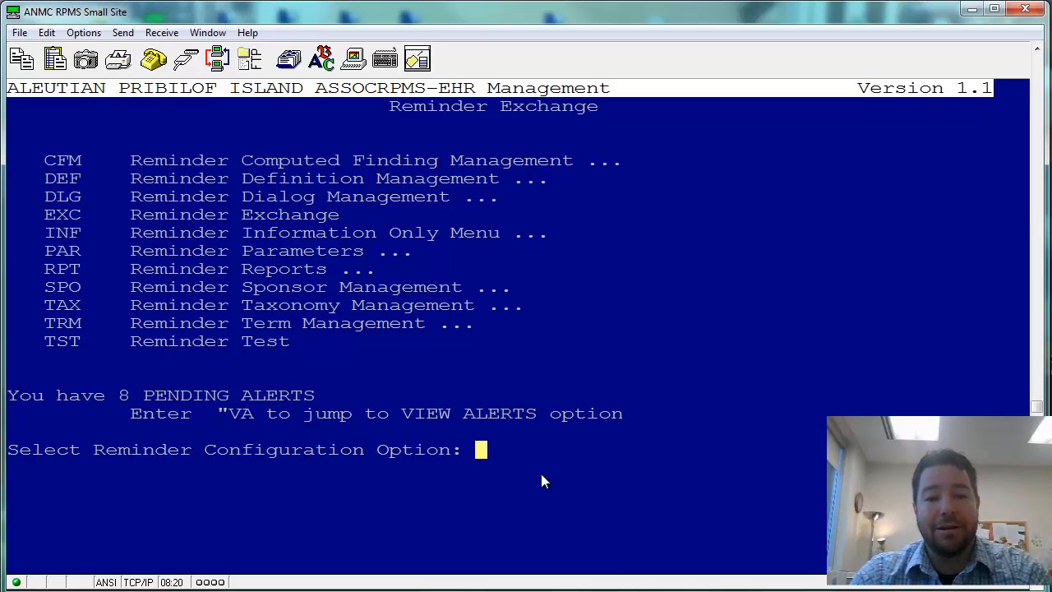
- Use DLG twice, pick reminder 8 IHS-ALCOHOL SCREEN, then item 1 to edit its dialog
type("dlg")
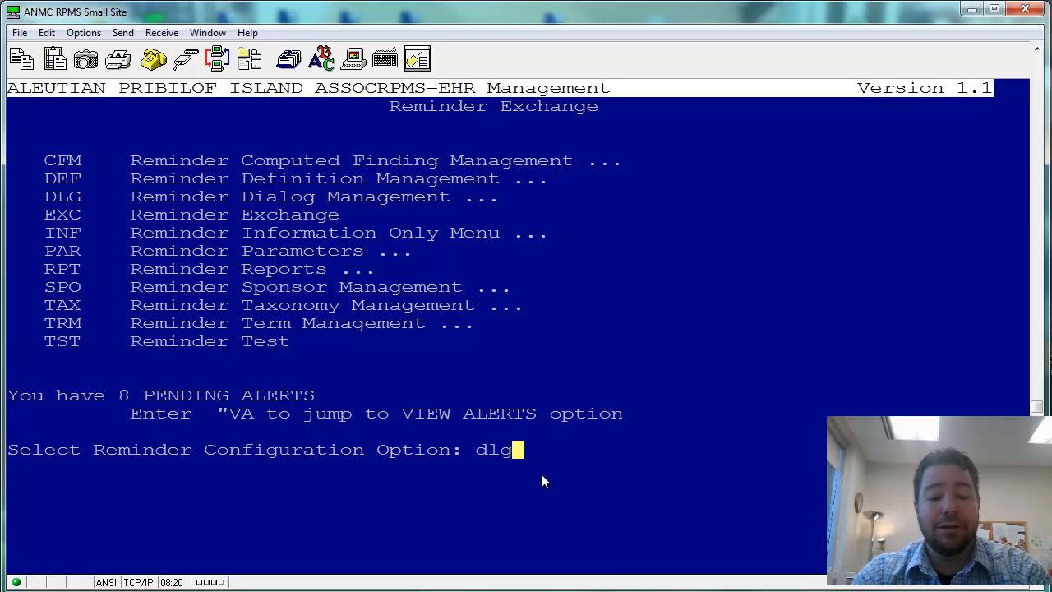
key("Return")
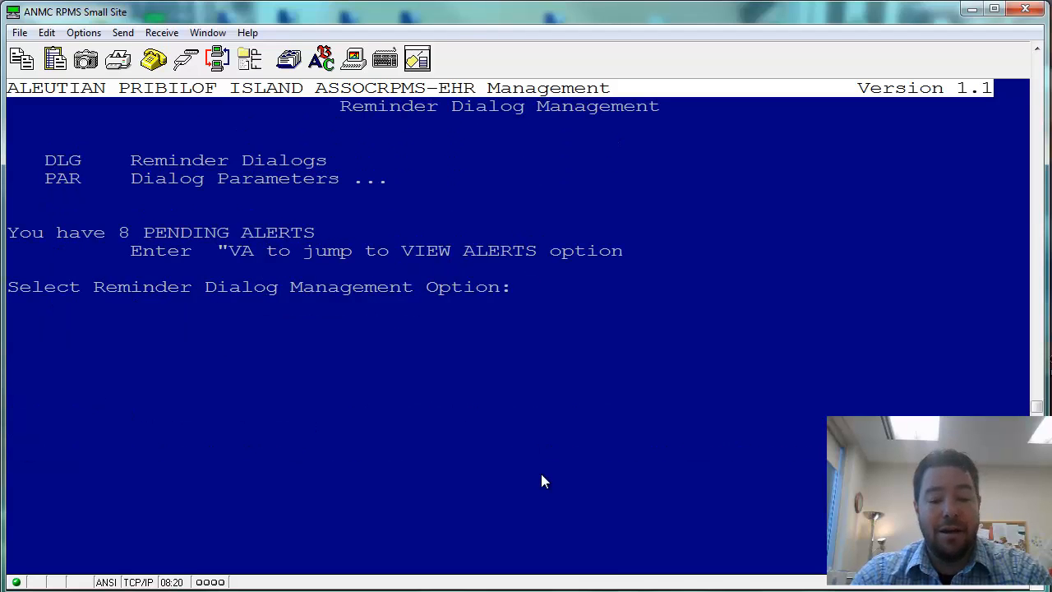
type("dlg")
key("Return")
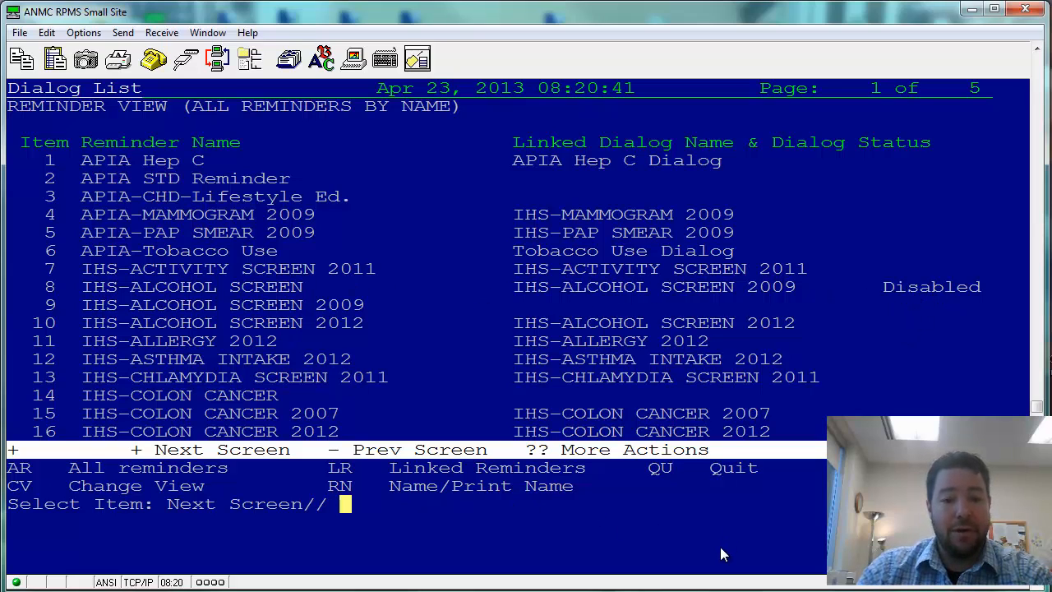
type("8")
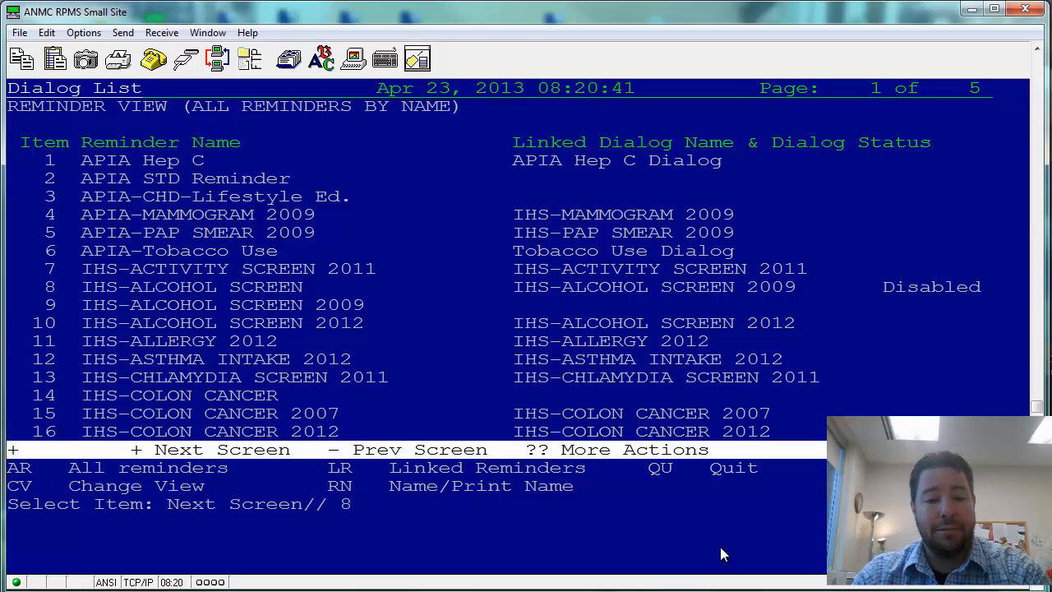
key("Return")
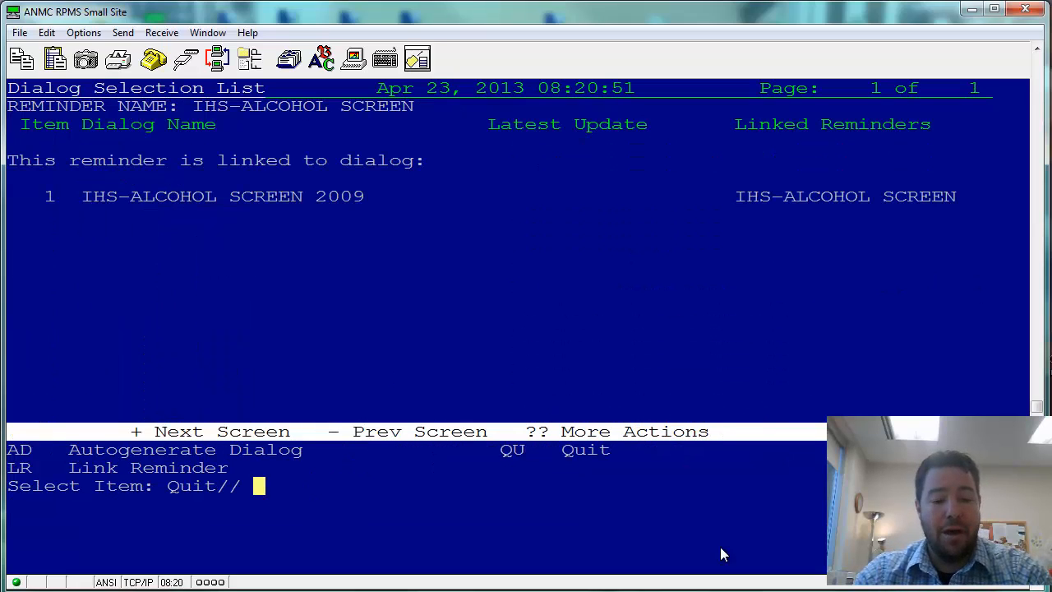
type("1")
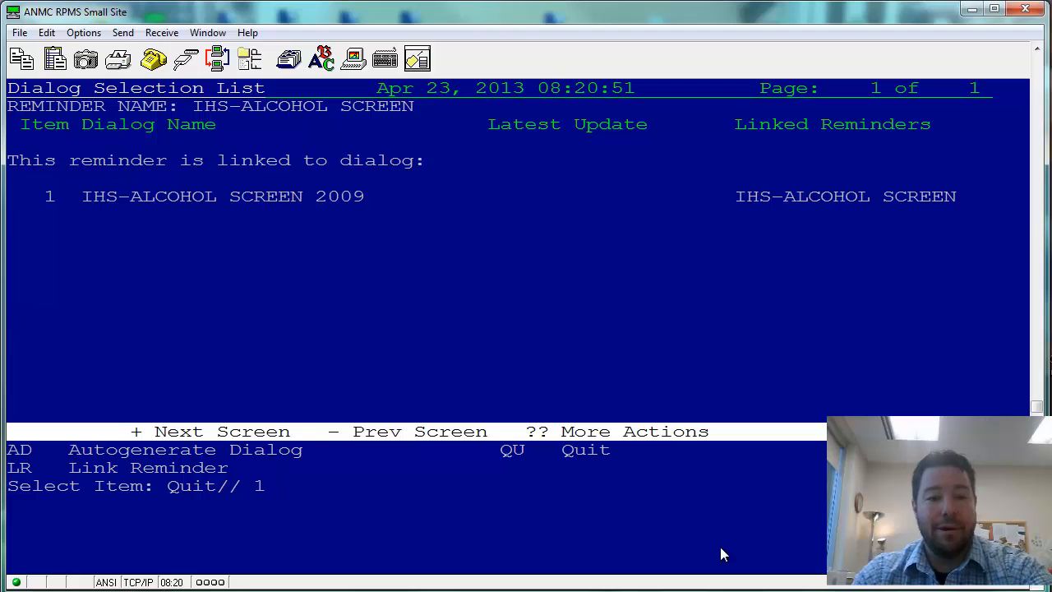
key("Return")
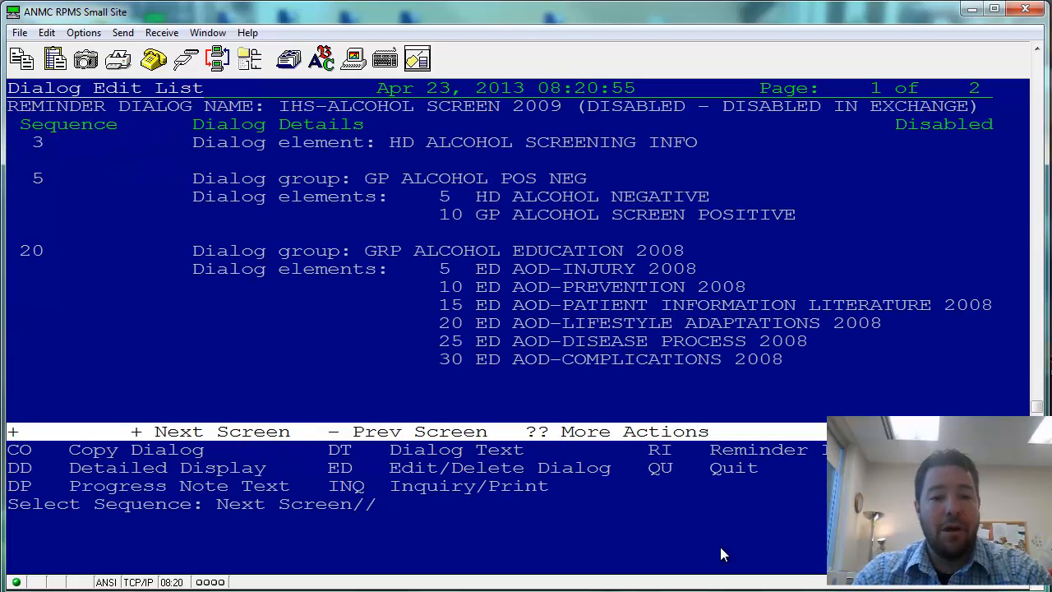
- Delete the dialog's DISABLE setting with @, keeping name, class and sponsor, and skip edit comments
type("ed")
key("Return")
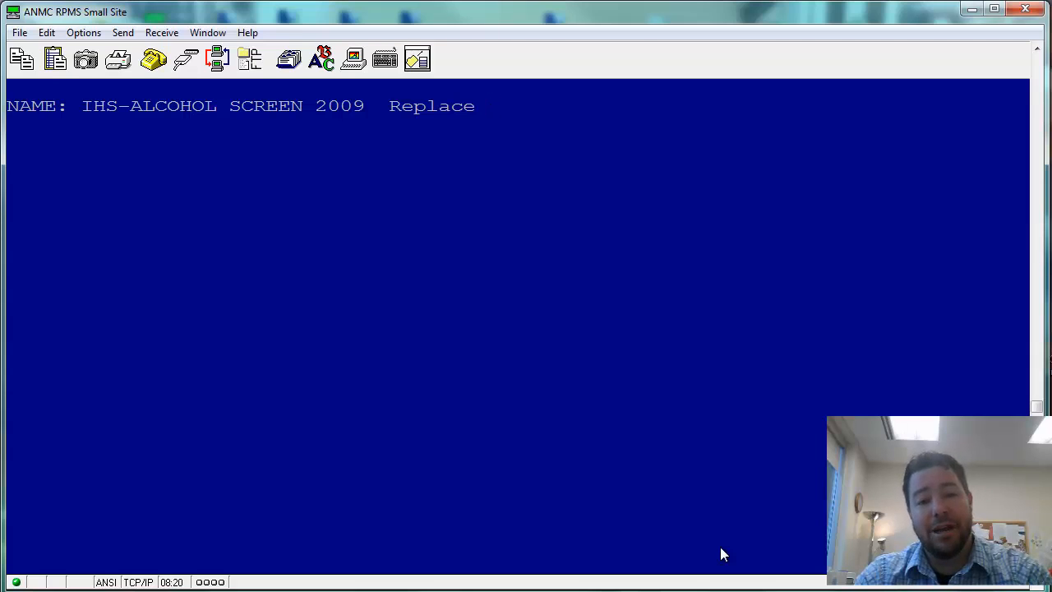
key("Return")
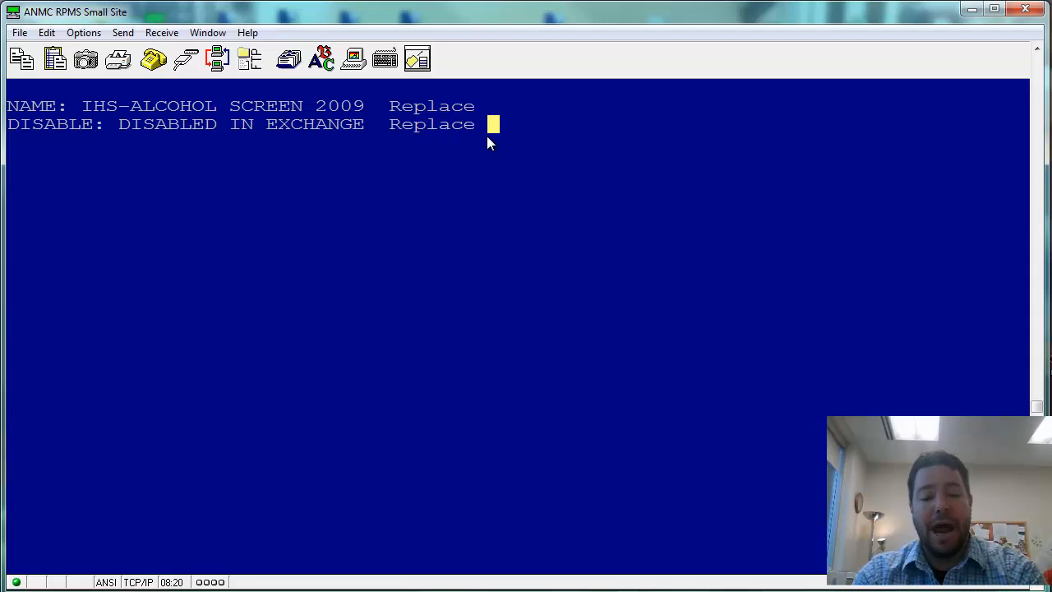
type("@")
key("Return")
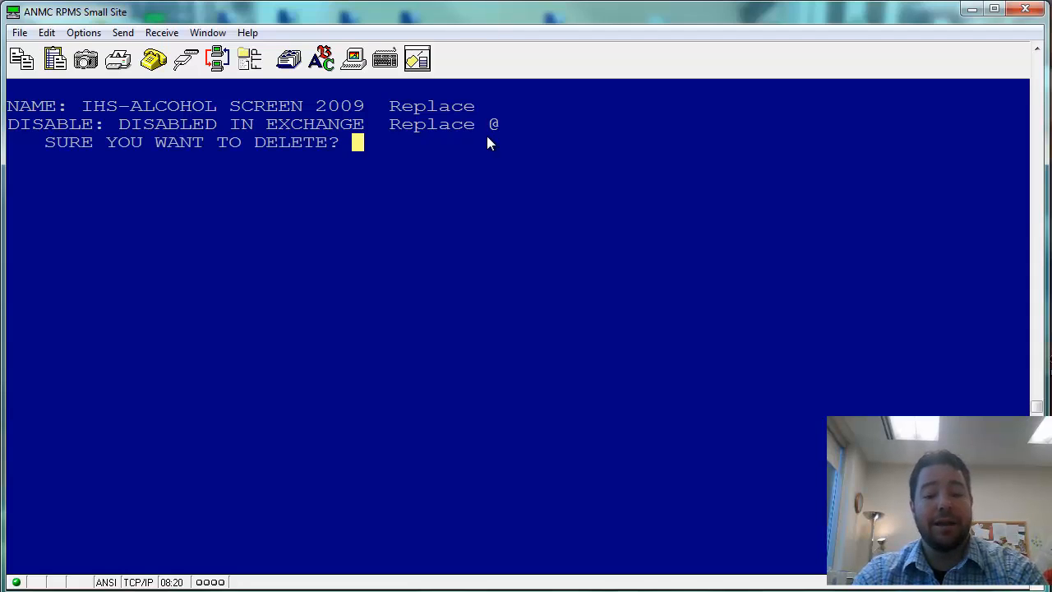
type("y")
key("Return")
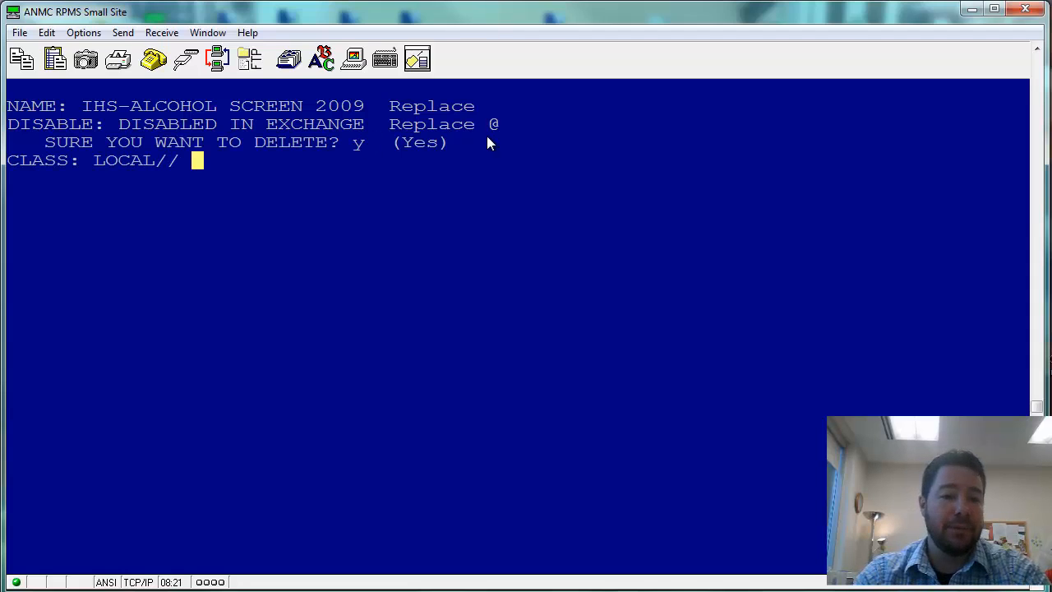
key("Return")
key("Return")
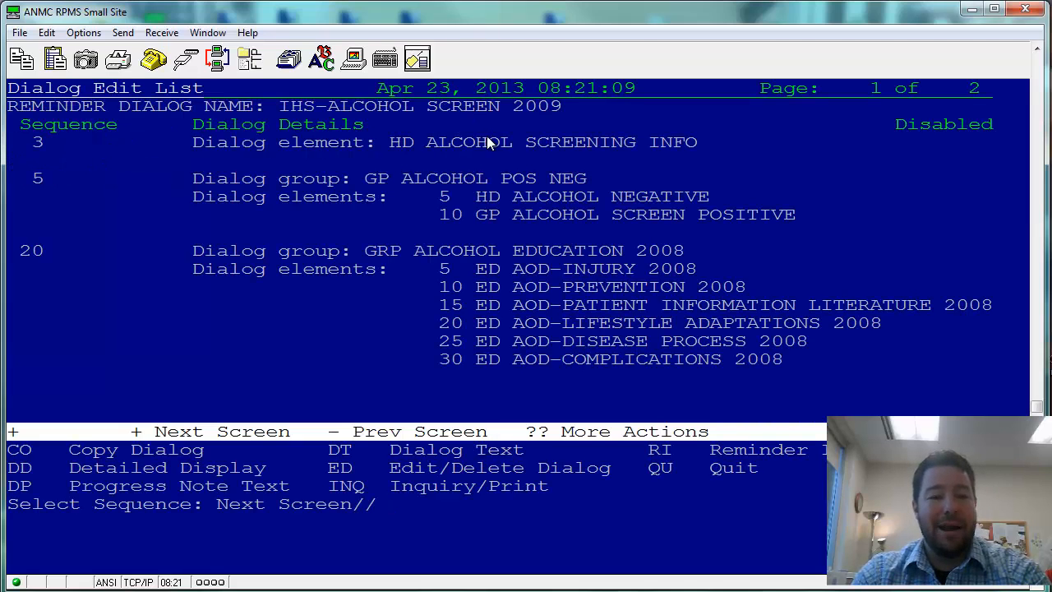
key("Return")
key("Return")
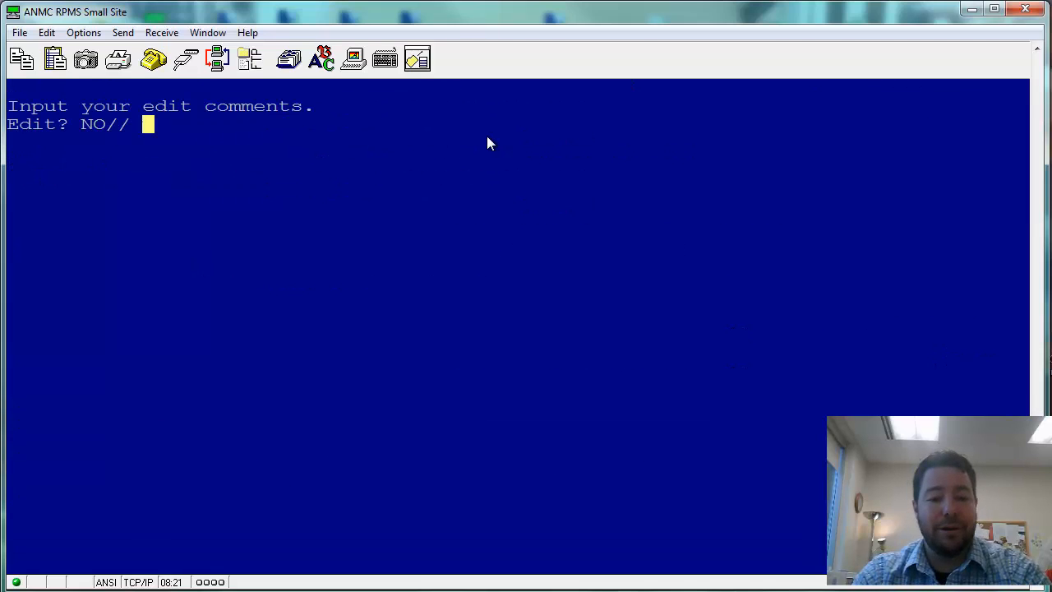
key("Return")
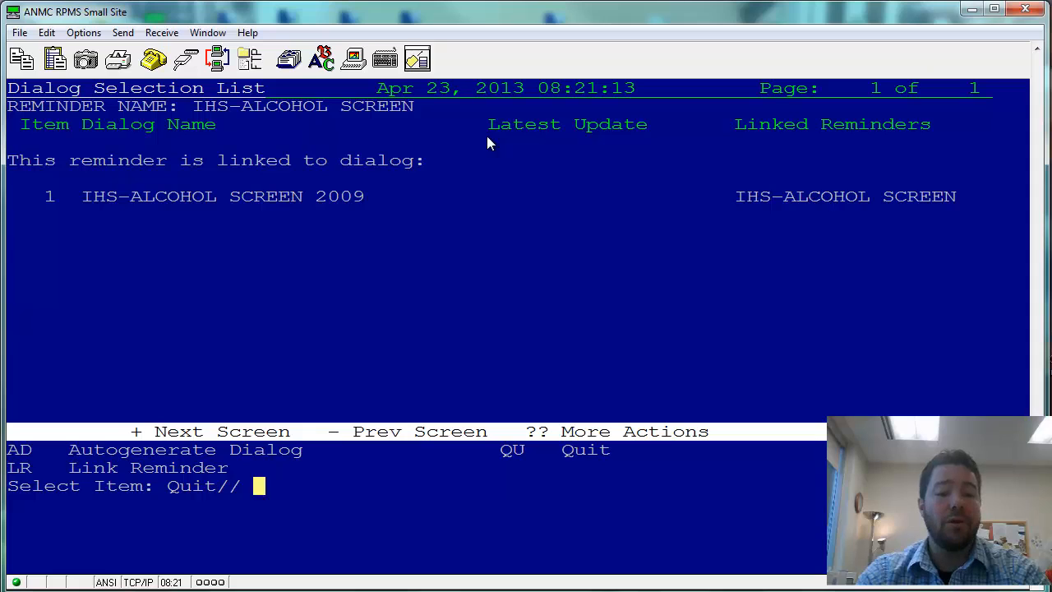
key("Return")
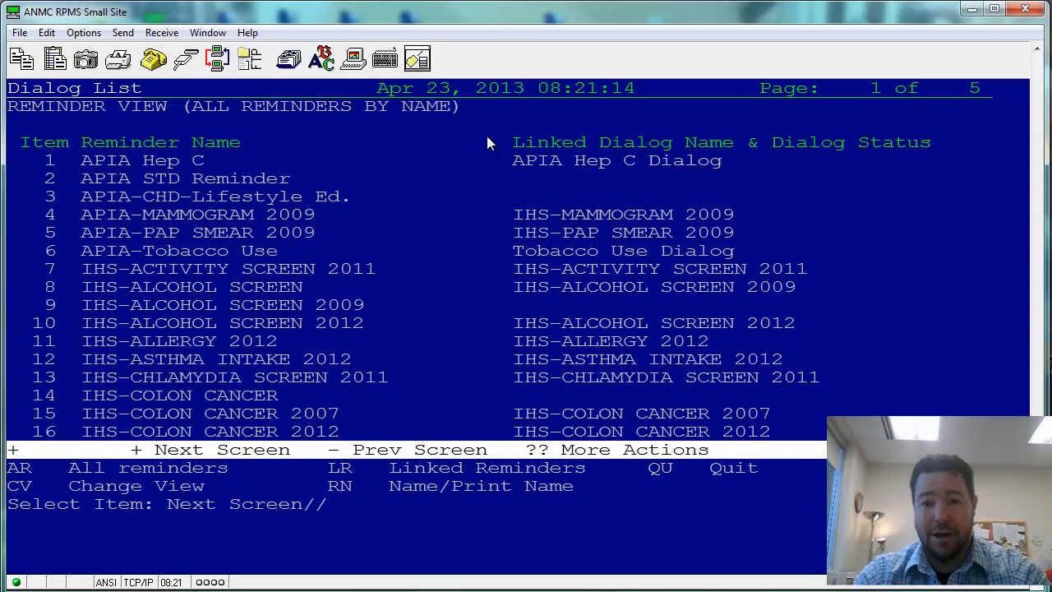
- Minimize the terminal, open the EHR reminders window, and choose Action > Edit Cover Sheet Reminder List
left_click(971, 10)
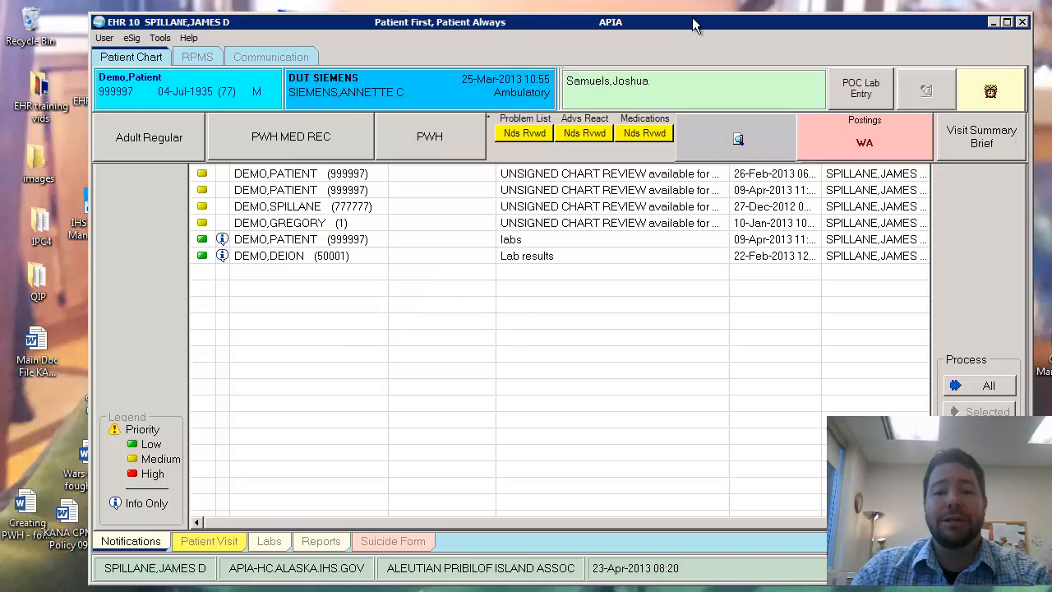
left_click_drag(689, 28, 684, 26)
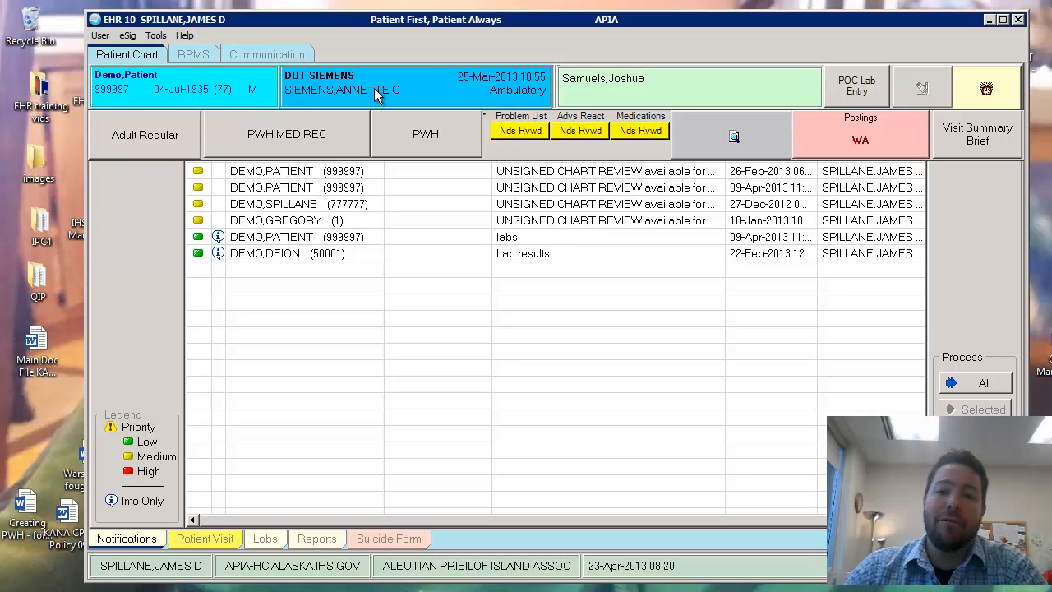
left_click(989, 87)
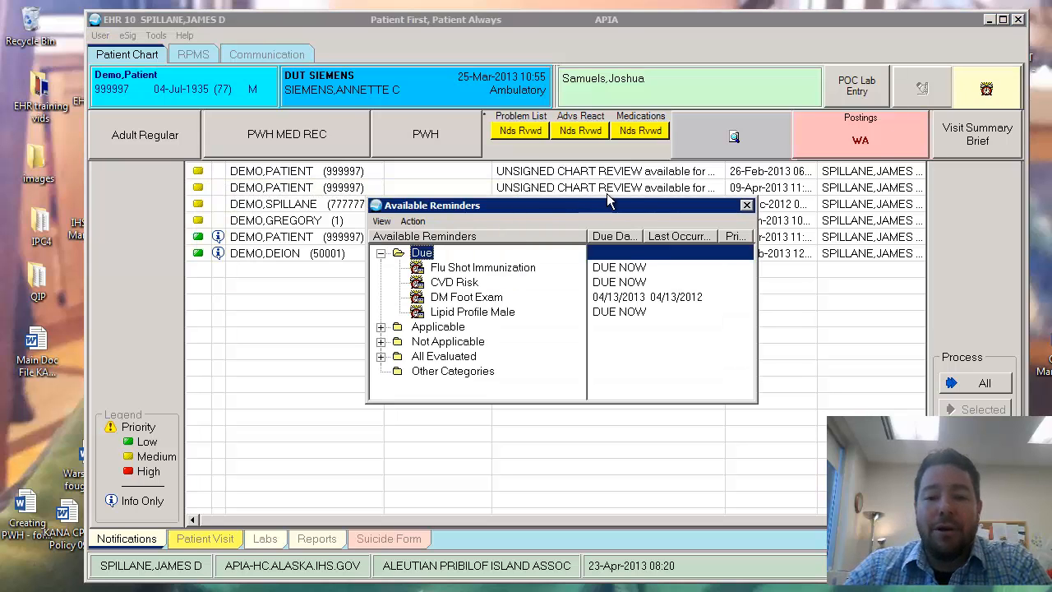
left_click_drag(608, 202, 900, 63)
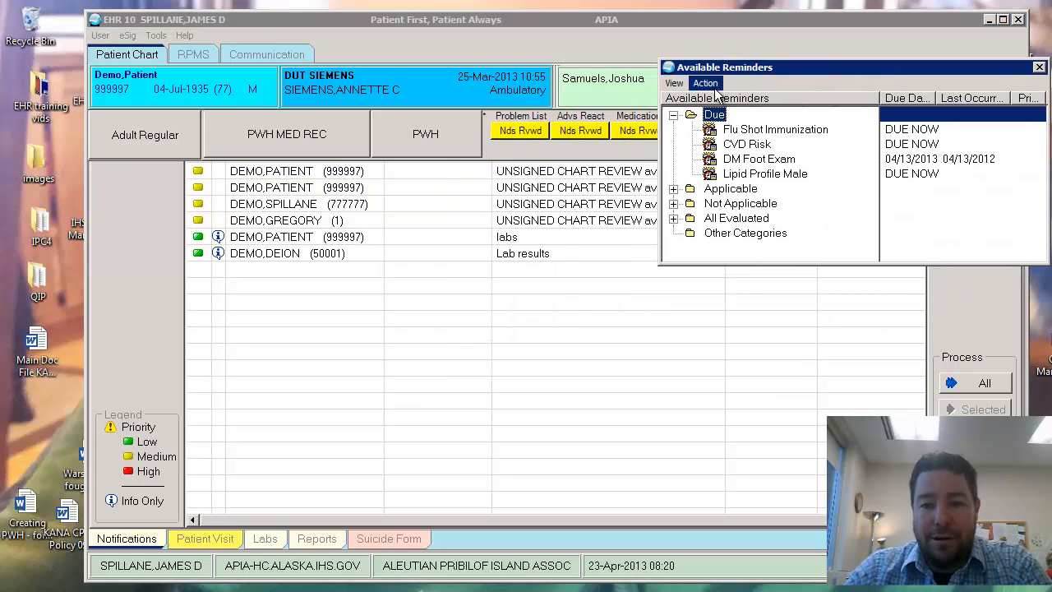
left_click(709, 84)
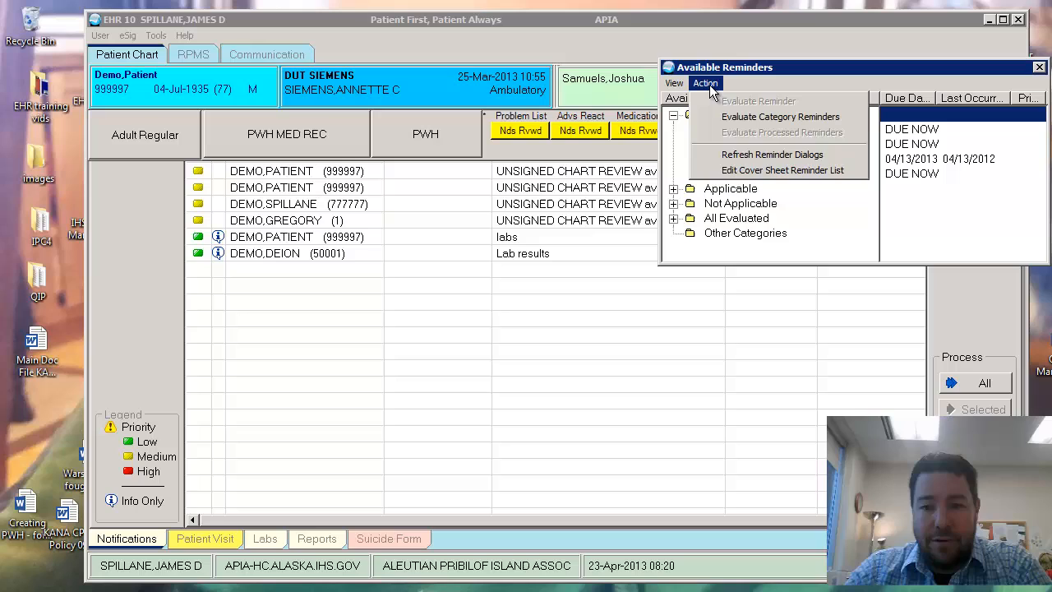
left_click(731, 173)
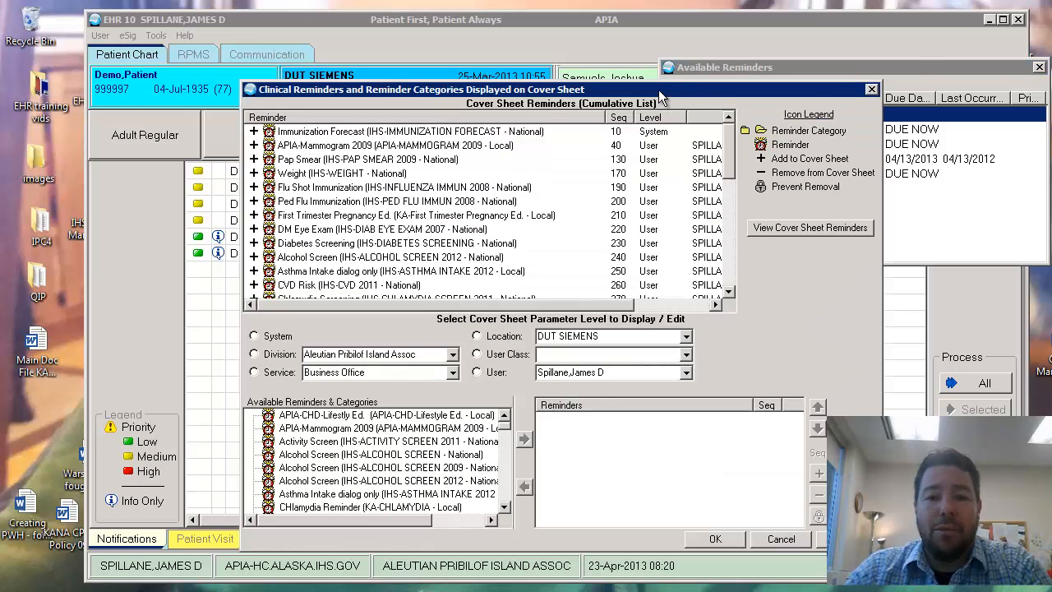
- Switch to user-level cover sheet editing and load the target user's reminders by name
left_click_drag(659, 89, 705, 44)
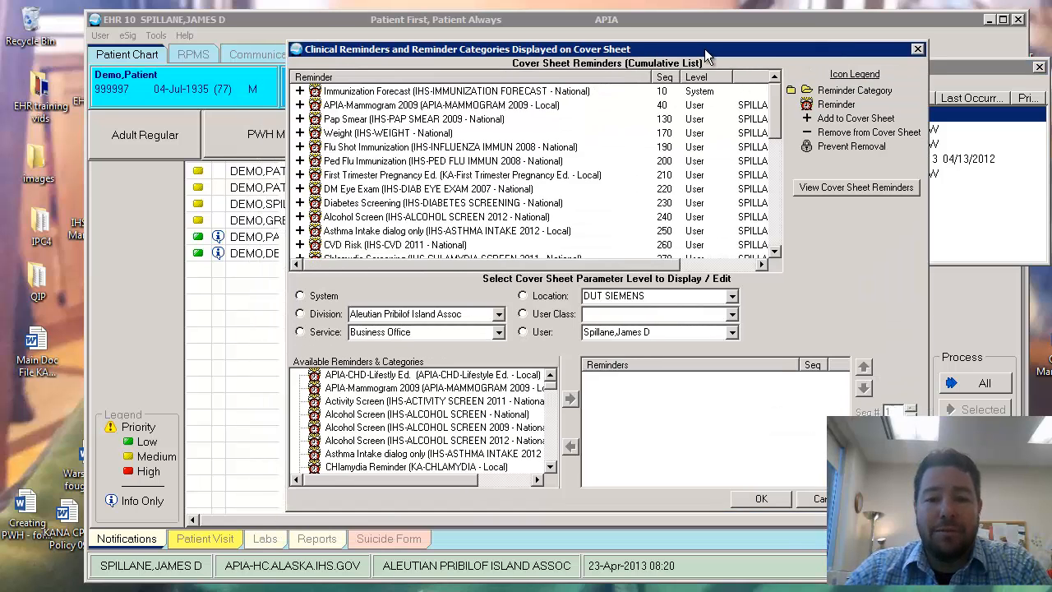
left_click(388, 399)
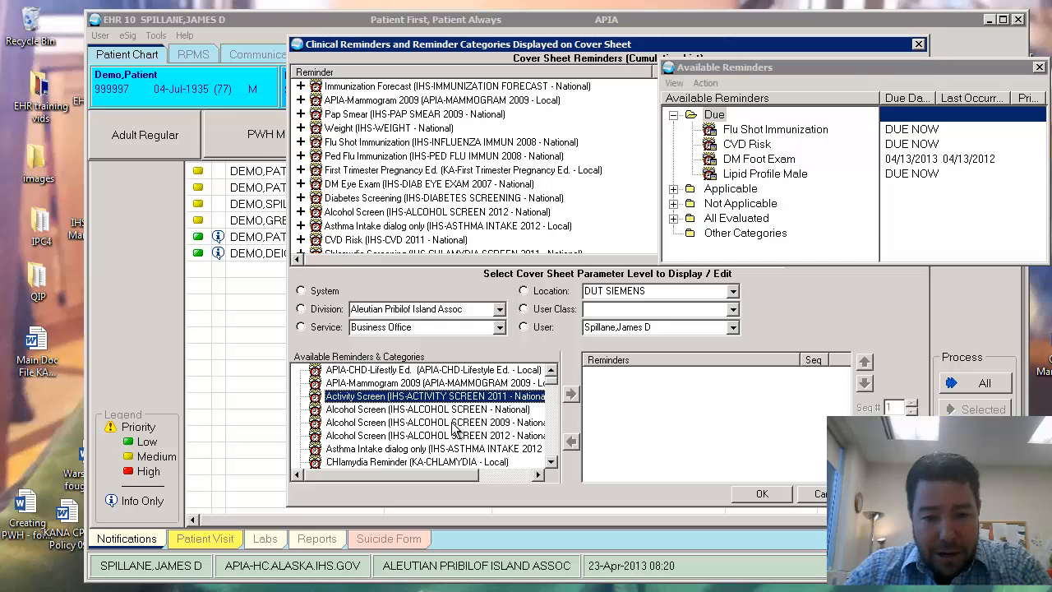
left_click(455, 423)
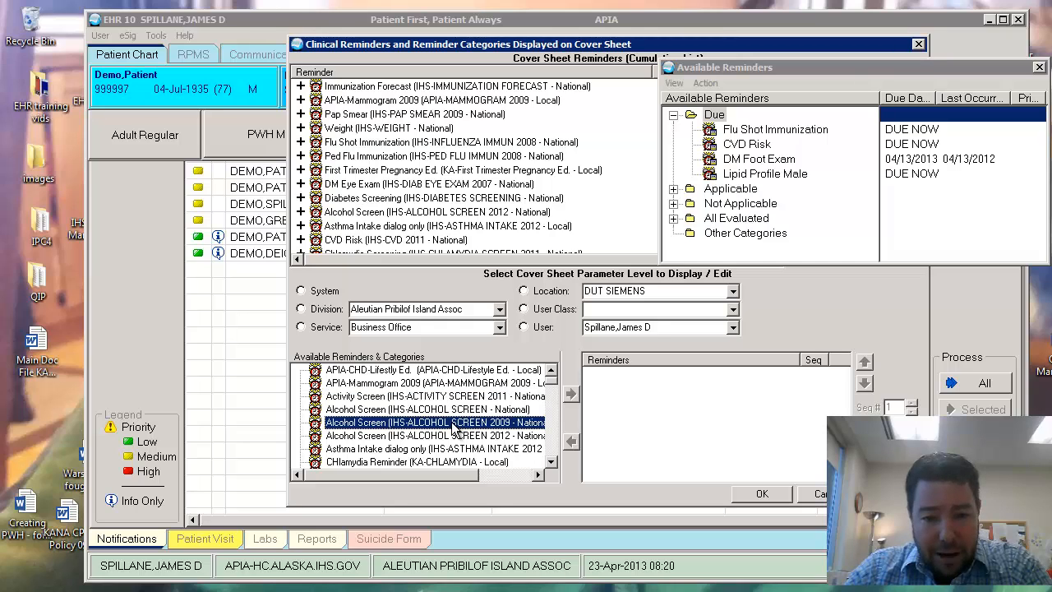
left_click(523, 326)
left_click(678, 328)
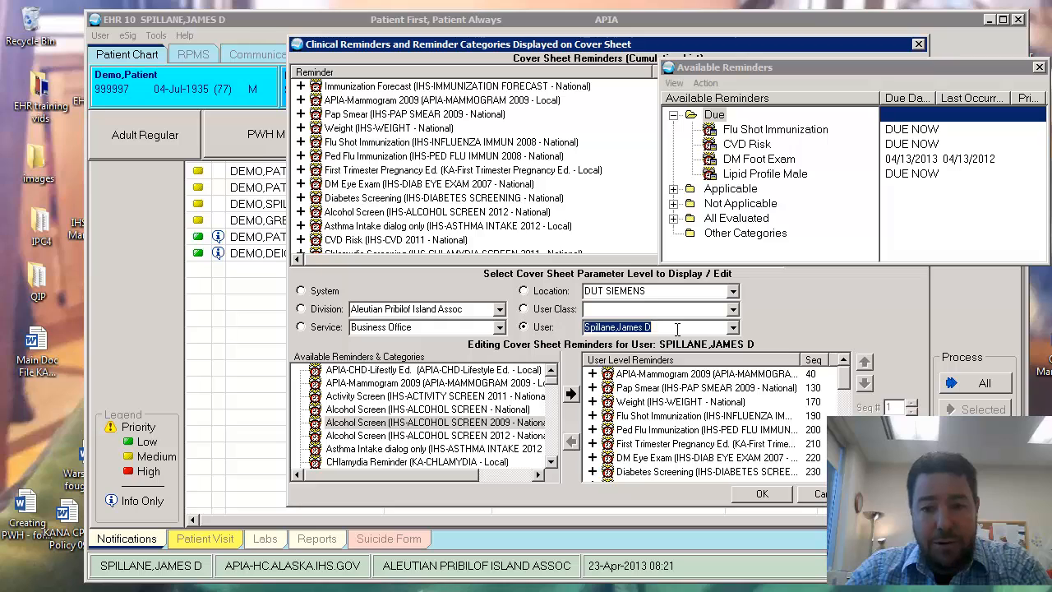
type("sha")
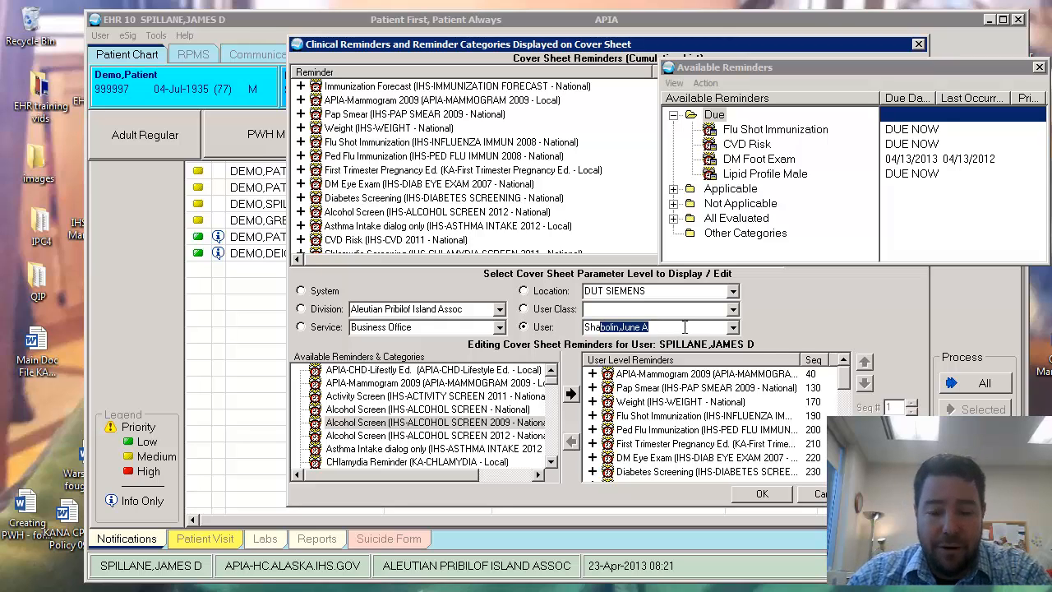
left_click(682, 326)
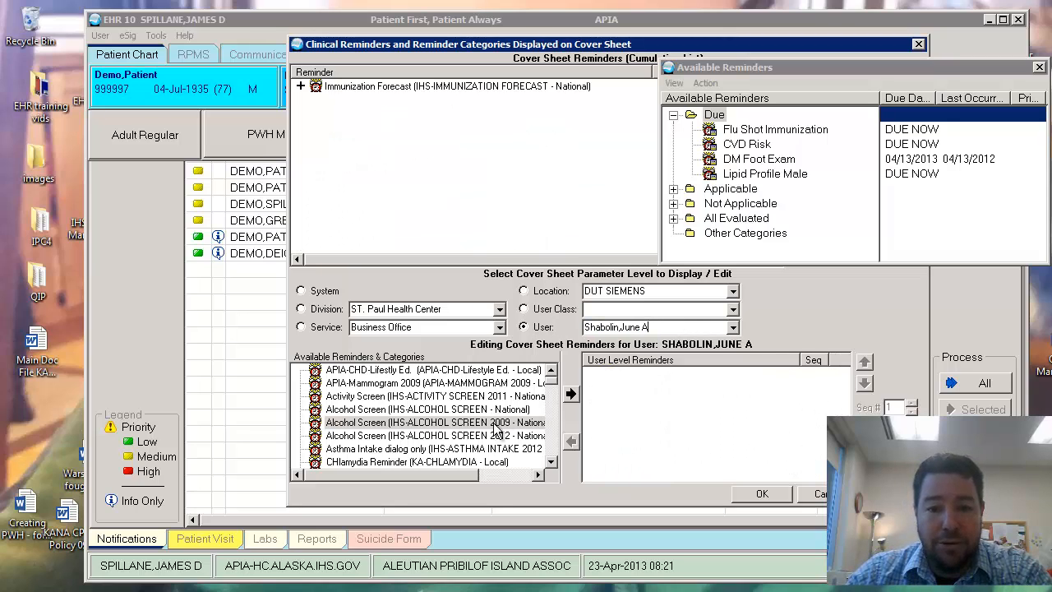
- Add Alcohol Screen (IHS-ALCOHOL SCREEN 2009) to the user's reminder list and save with OK
left_click(446, 423)
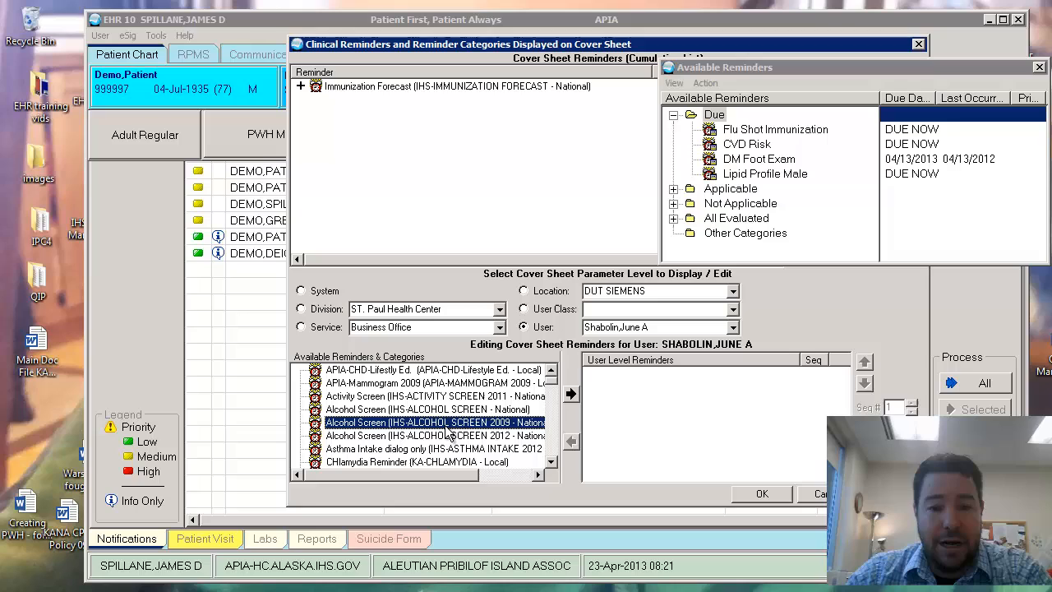
left_click(570, 396)
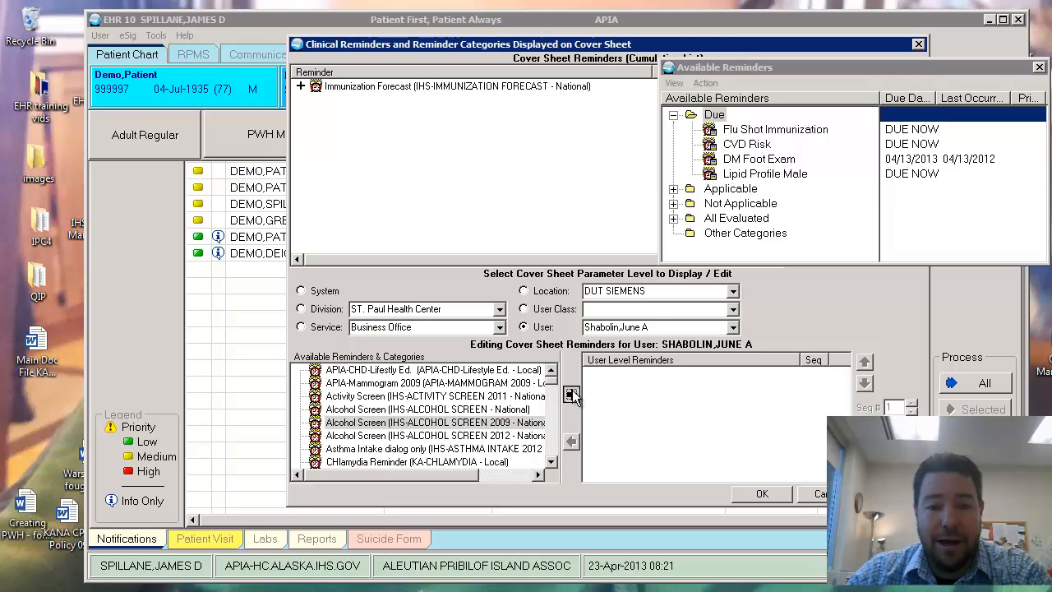
left_click(762, 494)
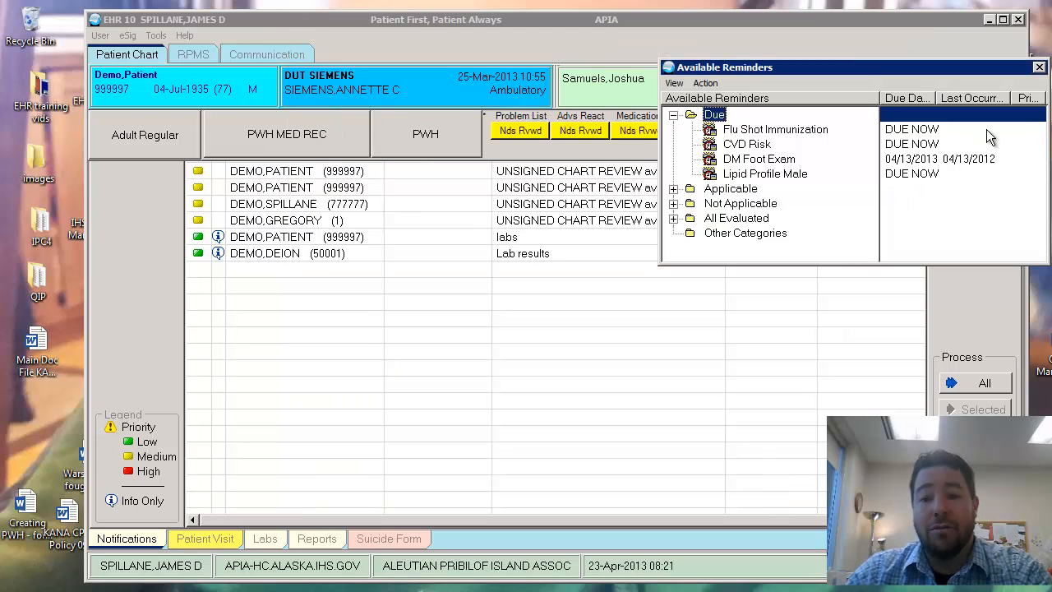
- Close Available Reminders and create a new CHART REVIEW progress note from Patient Visit > Encounter > Notes
left_click(1039, 66)
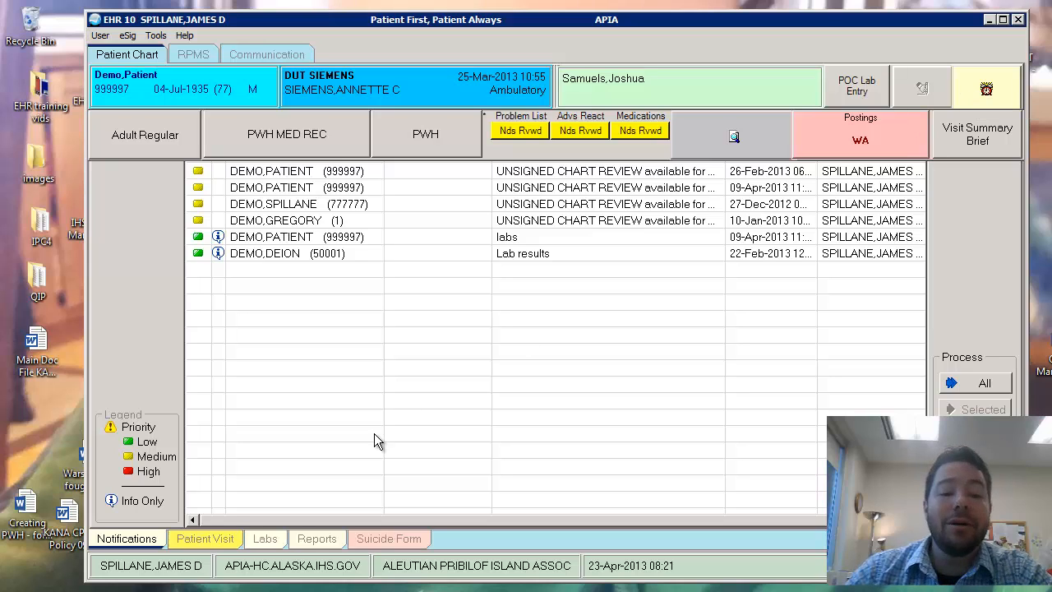
left_click(217, 539)
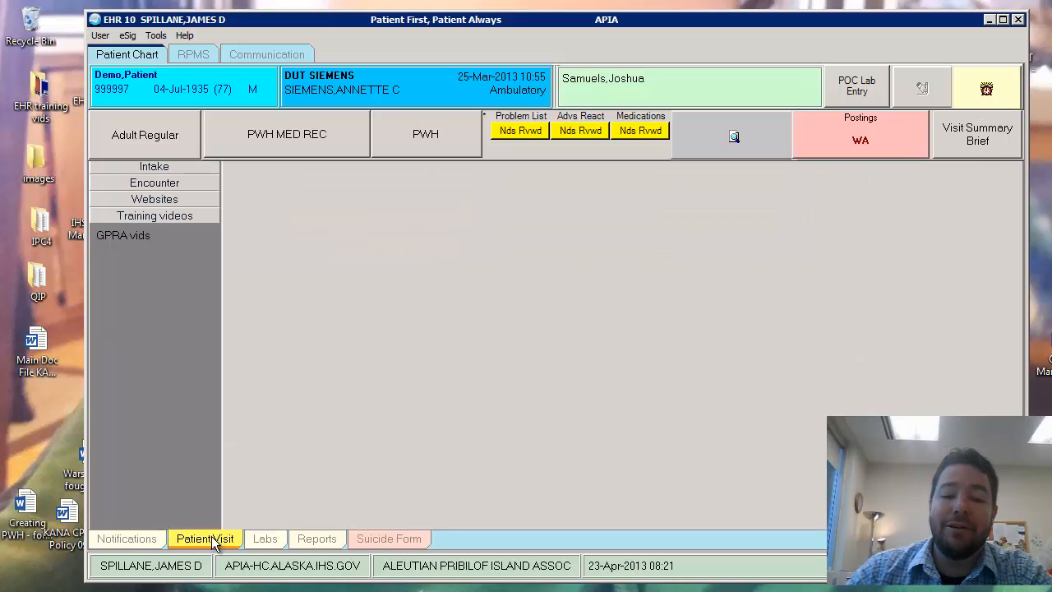
left_click(148, 185)
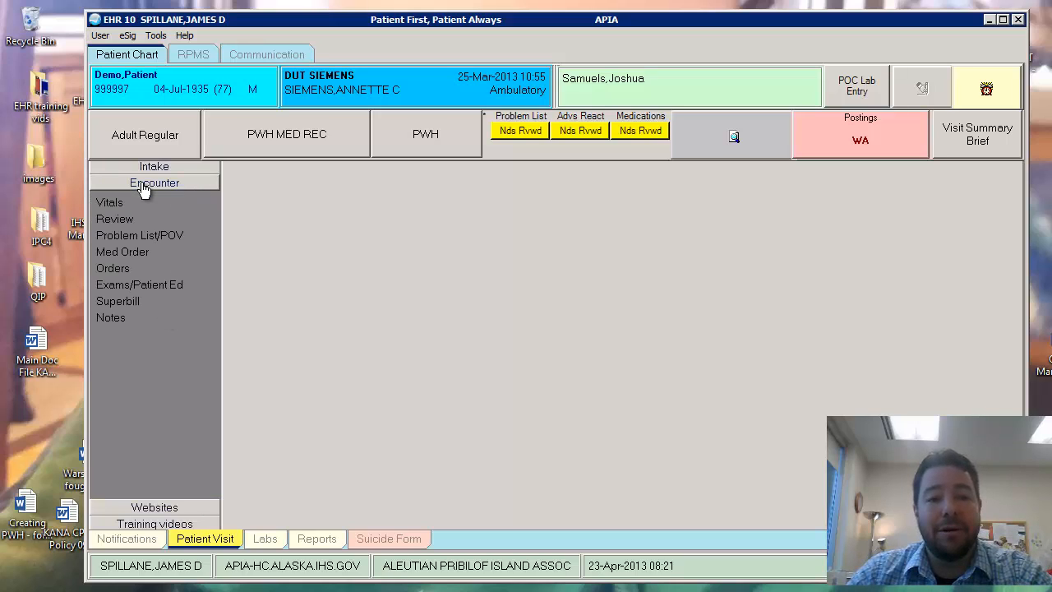
left_click(115, 317)
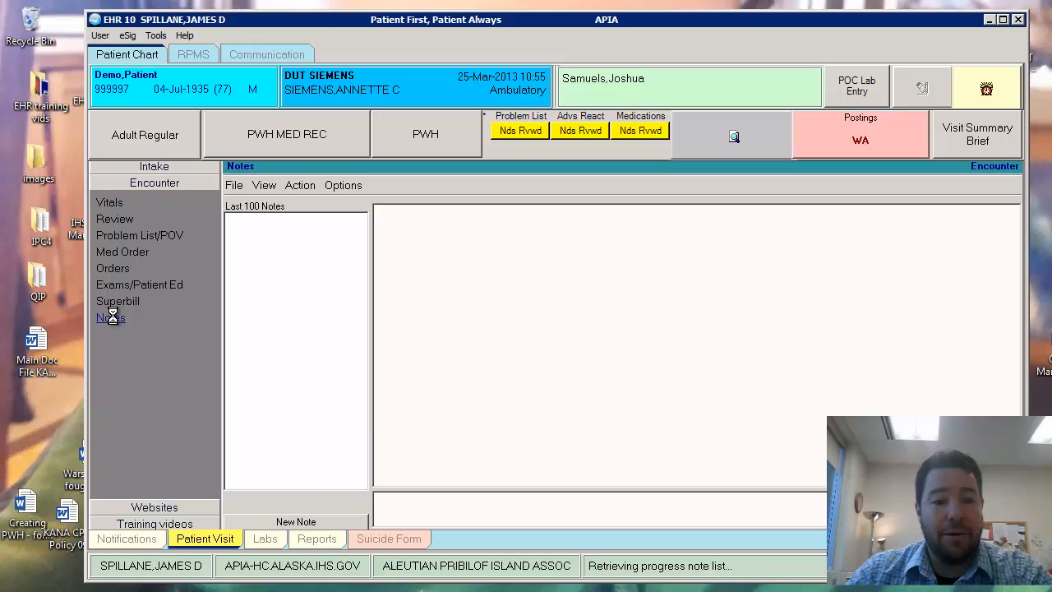
left_click(294, 522)
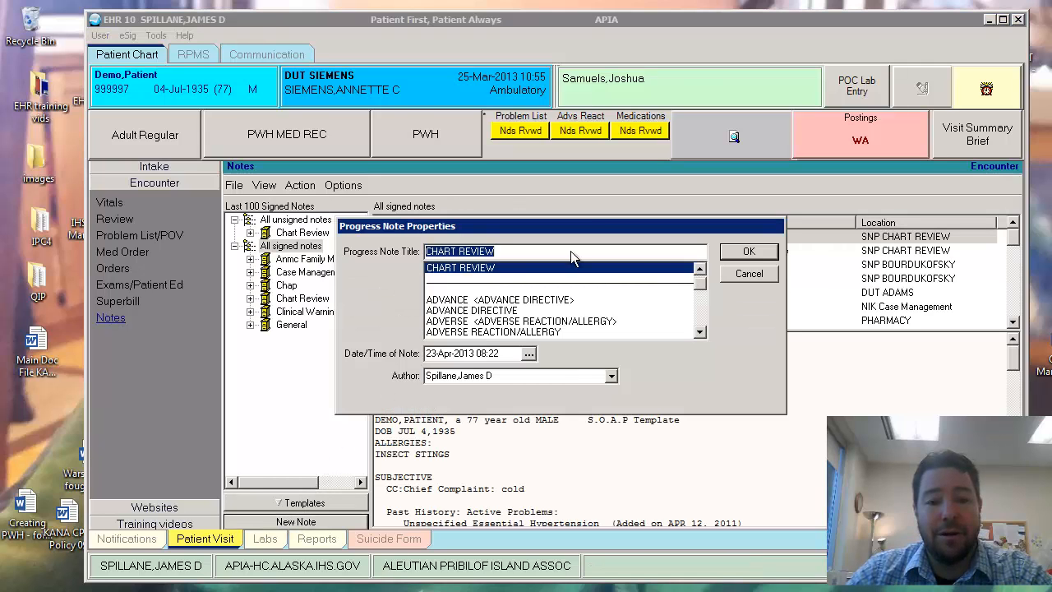
left_click(753, 251)
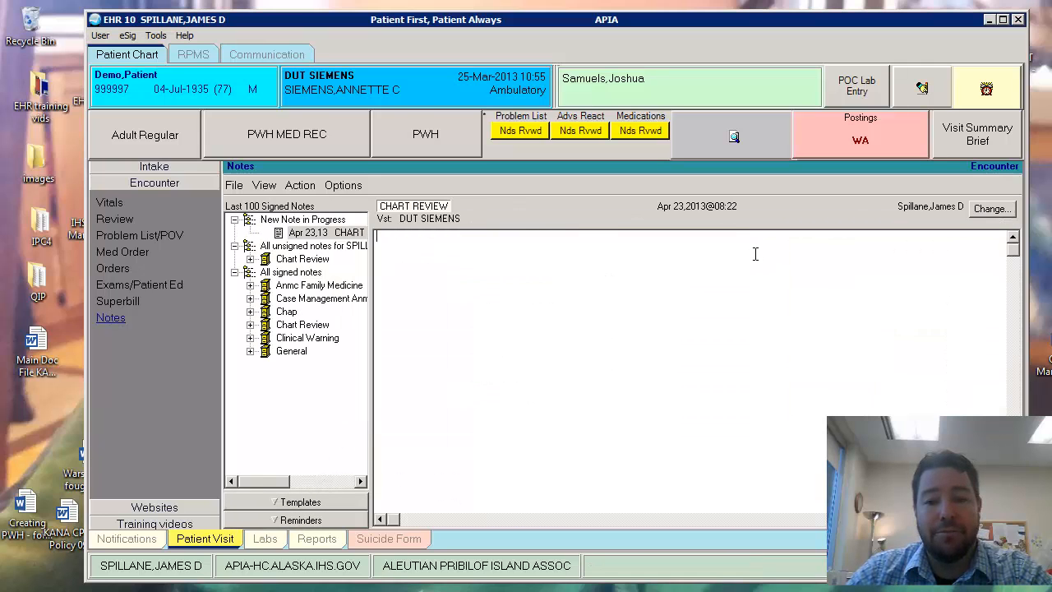
- Open the Alcohol Screen reminder from the note's Applicable reminders
left_click(296, 520)
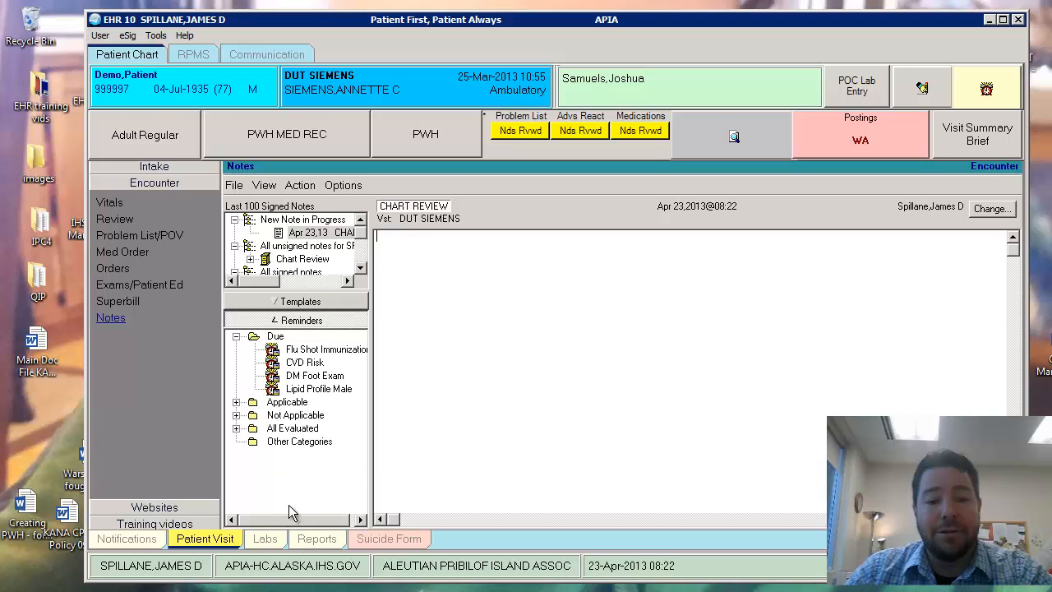
left_click(237, 402)
left_click(328, 403)
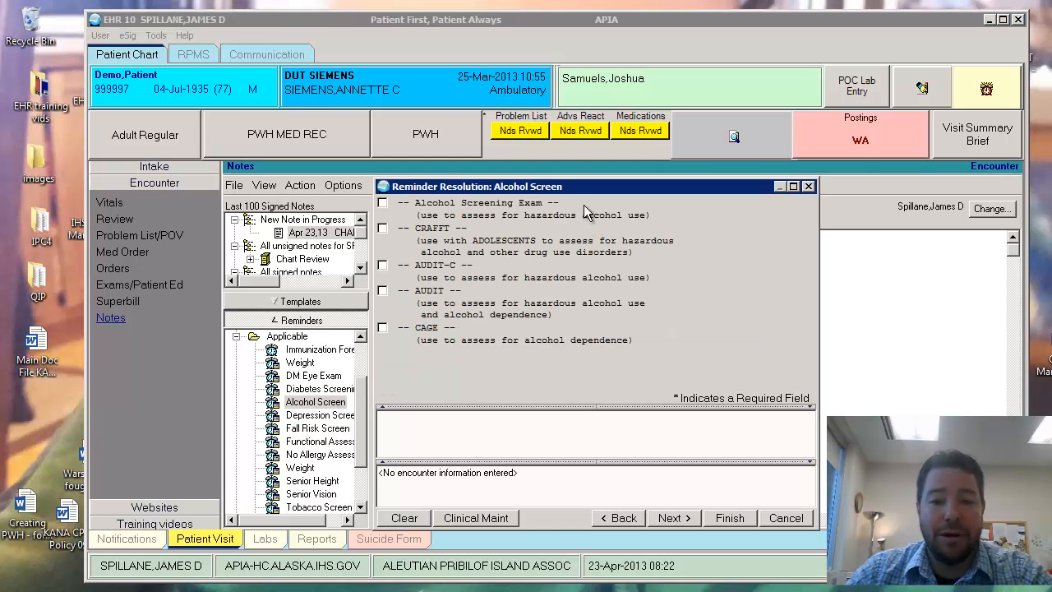
- Check Alcohol Screening Exam as negative, dismiss the error, and Finish to write it into the note
left_click_drag(602, 192, 695, 164)
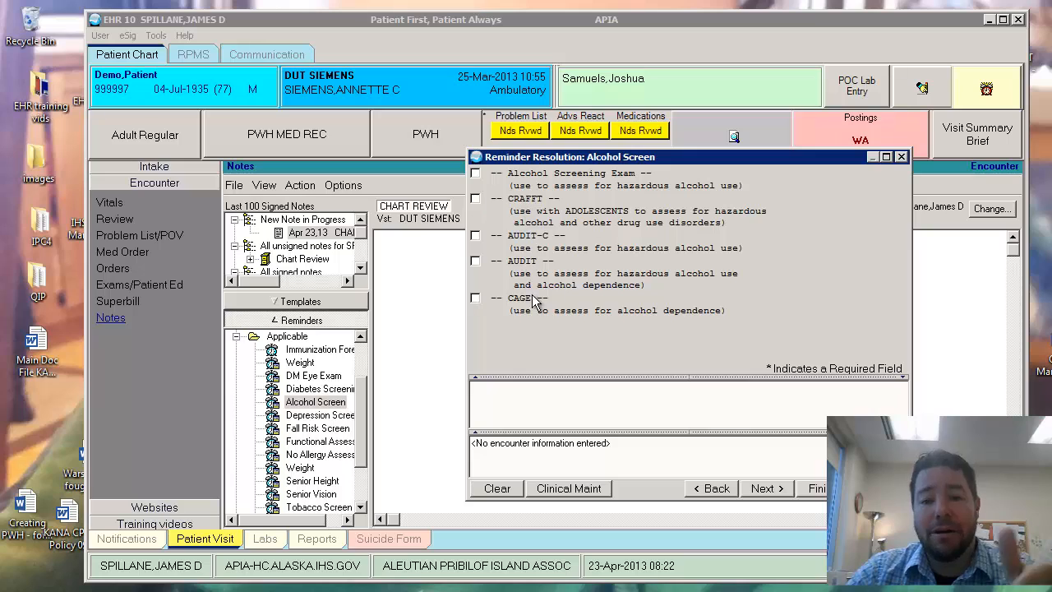
left_click(476, 175)
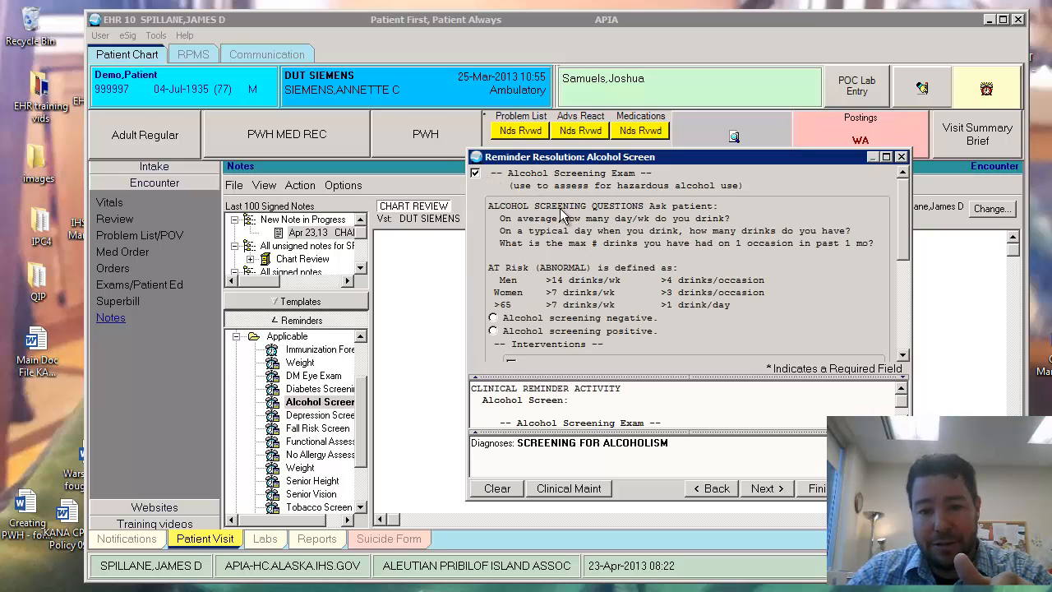
left_click(493, 305)
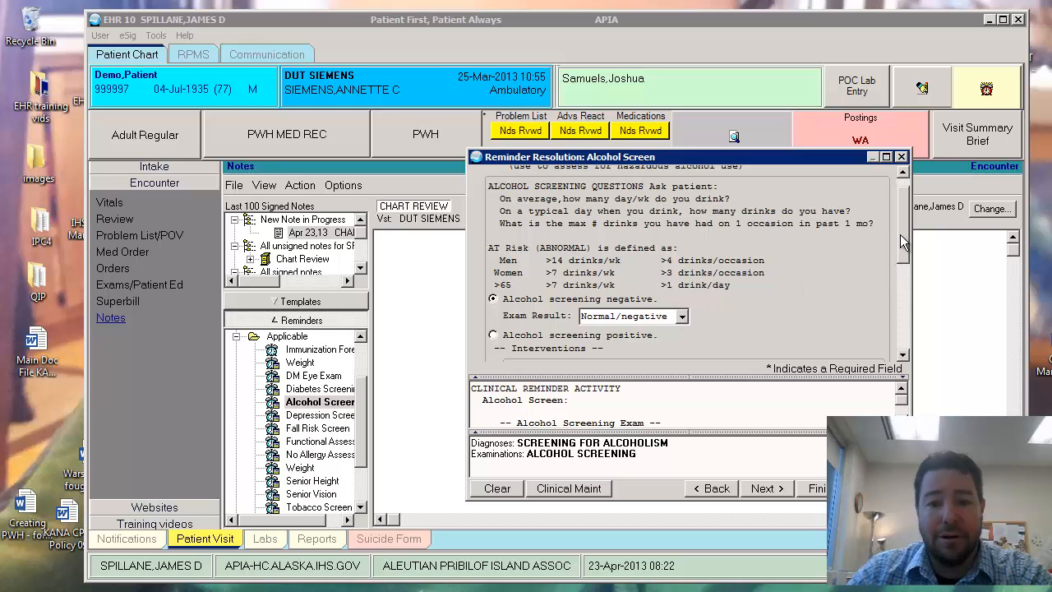
left_click_drag(904, 240, 909, 265)
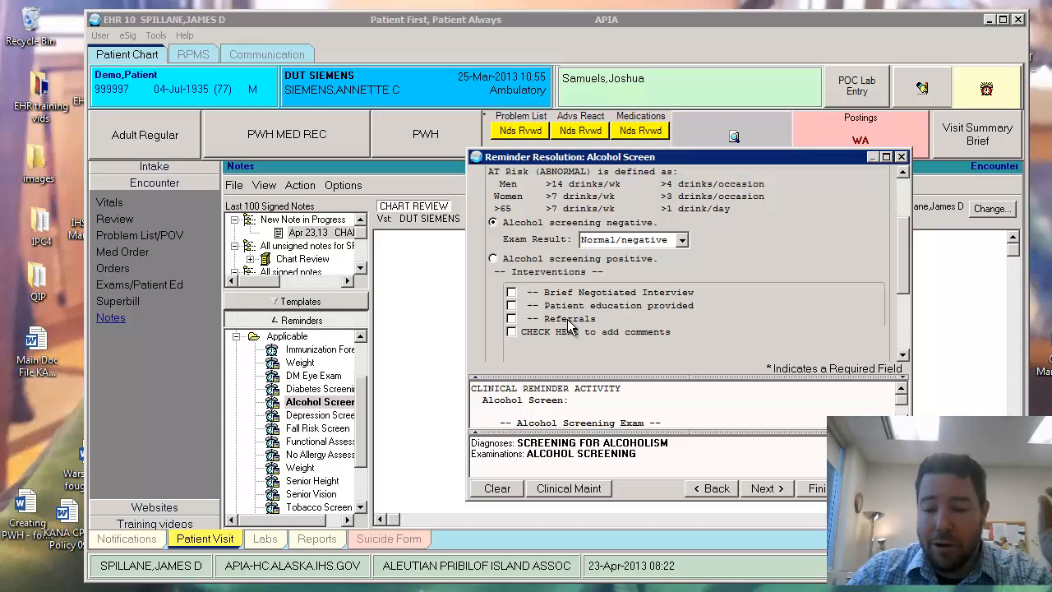
left_click(763, 498)
left_click(563, 396)
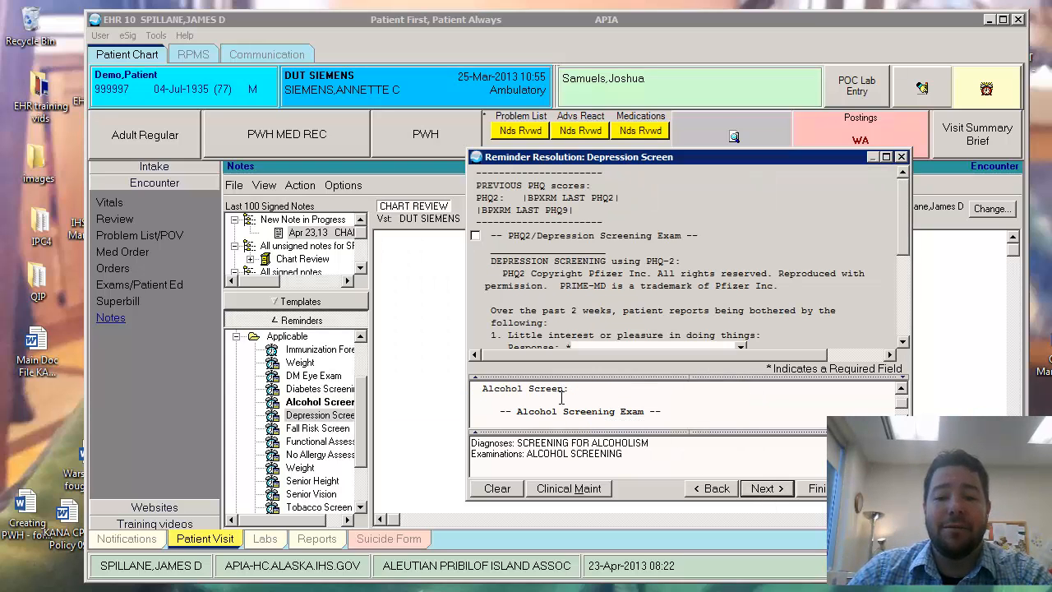
left_click_drag(729, 159, 735, 153)
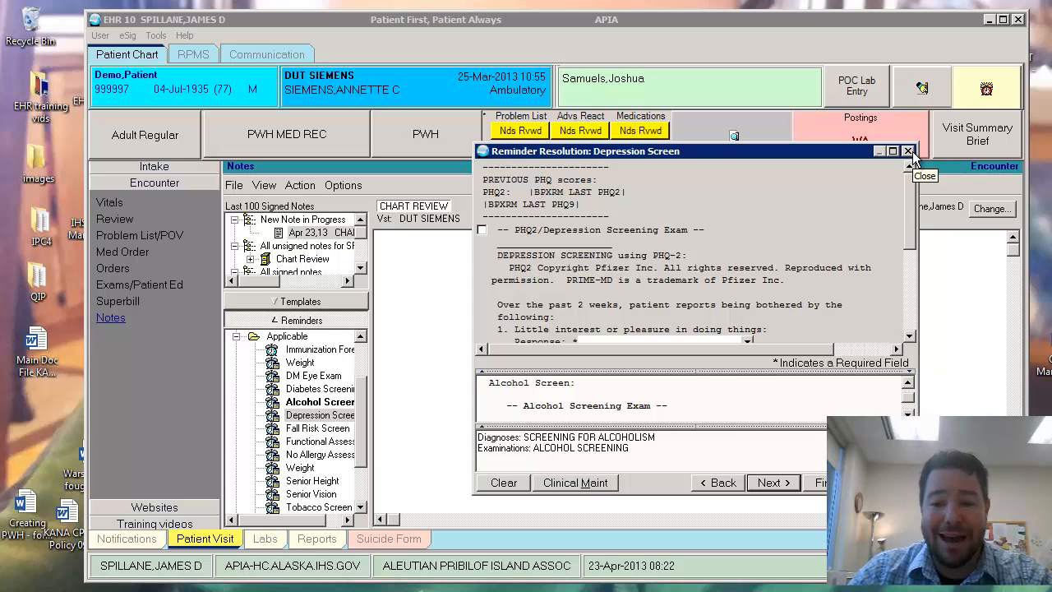
left_click(835, 484)
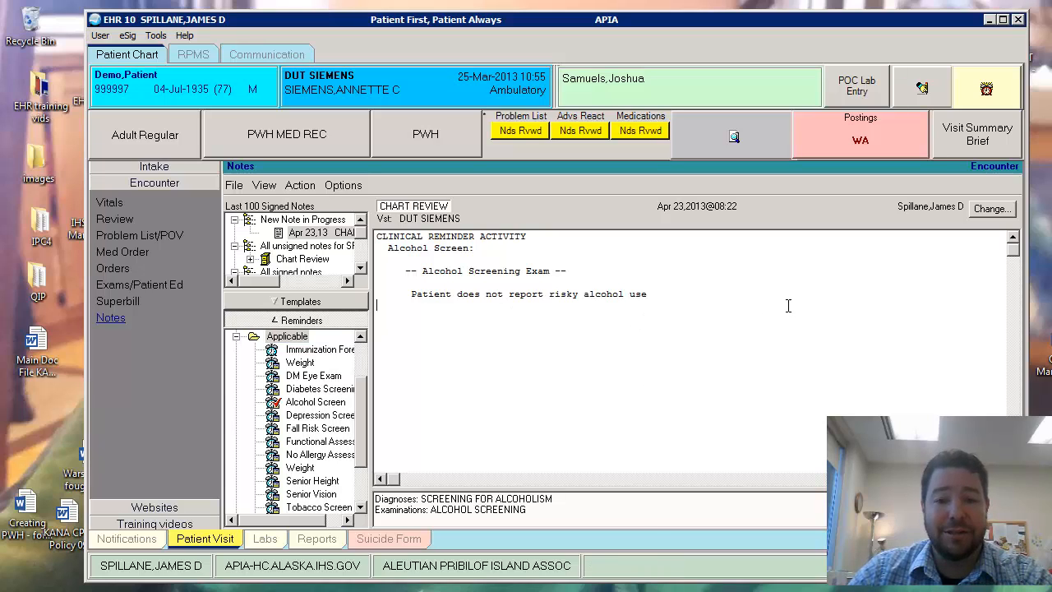
- Show the visit's Exams/Patient Ed record and select the 03/25/2013 Alcohol Screening and 03/13/2013 Depression Screening exams
left_click_drag(788, 305, 421, 230)
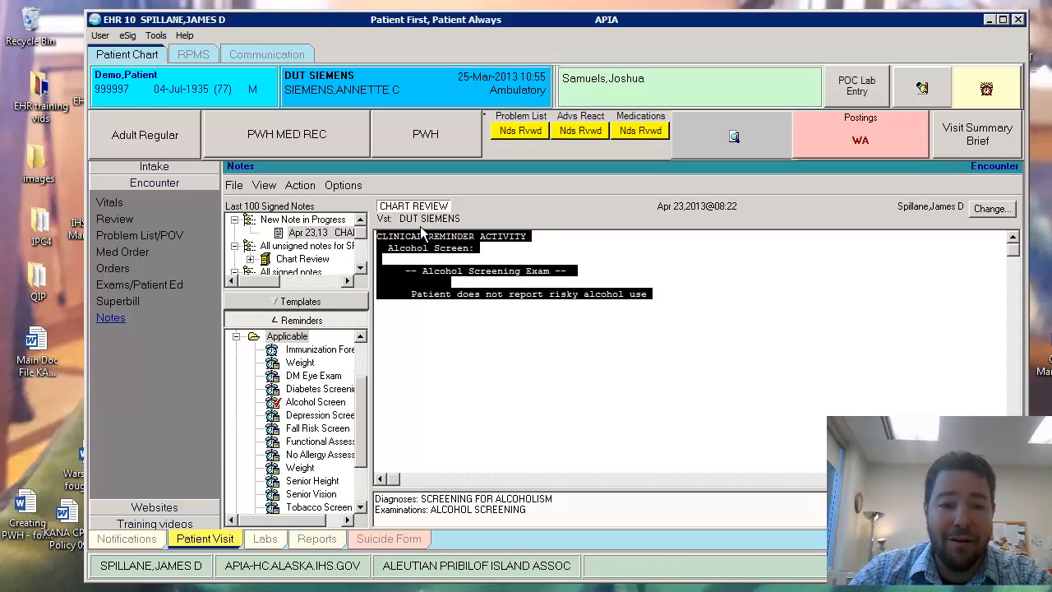
left_click(125, 288)
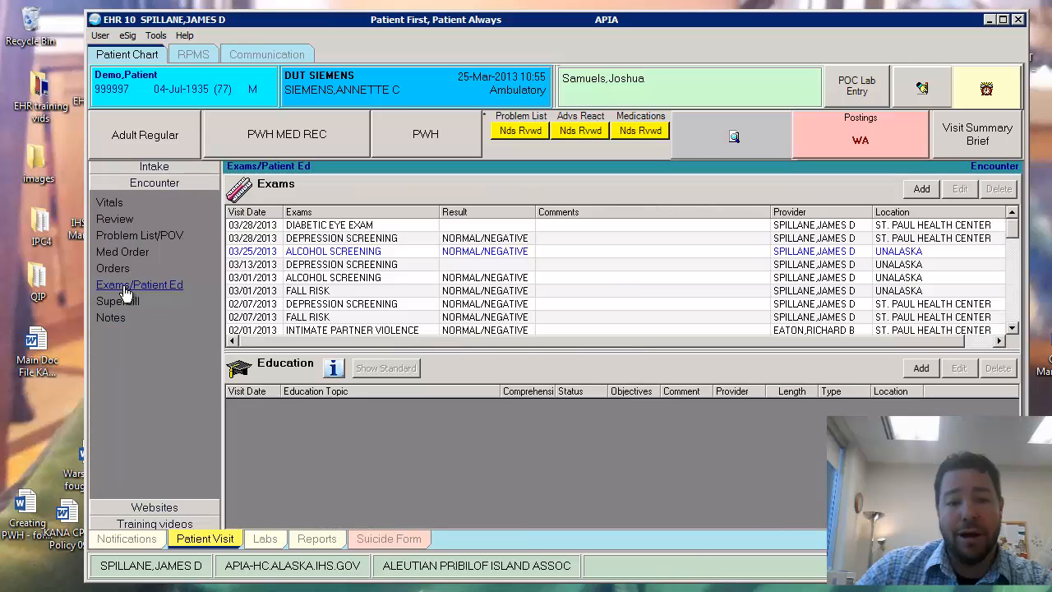
left_click(281, 253)
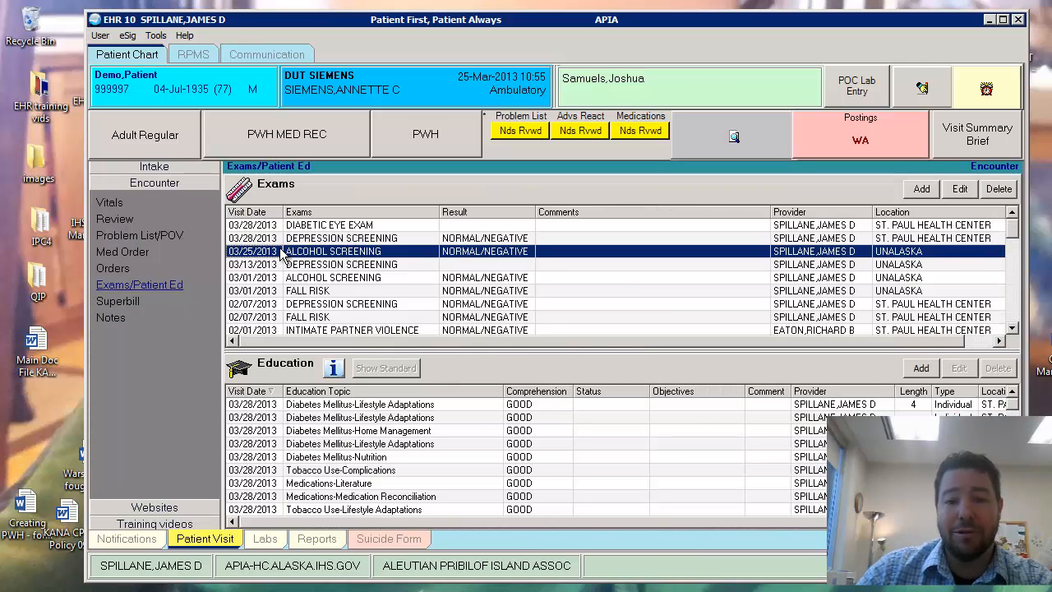
left_click(302, 266)
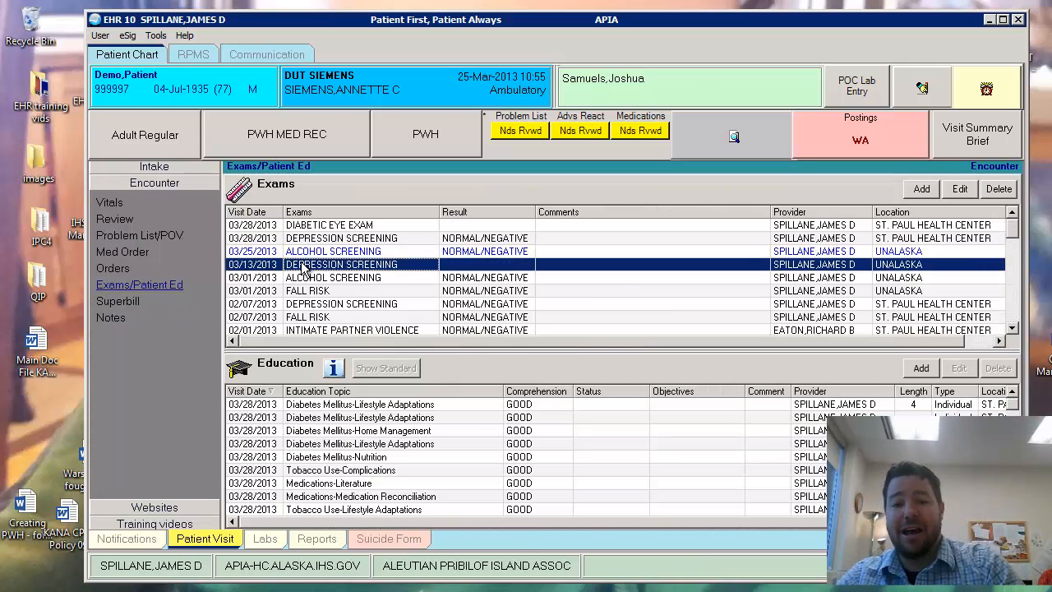